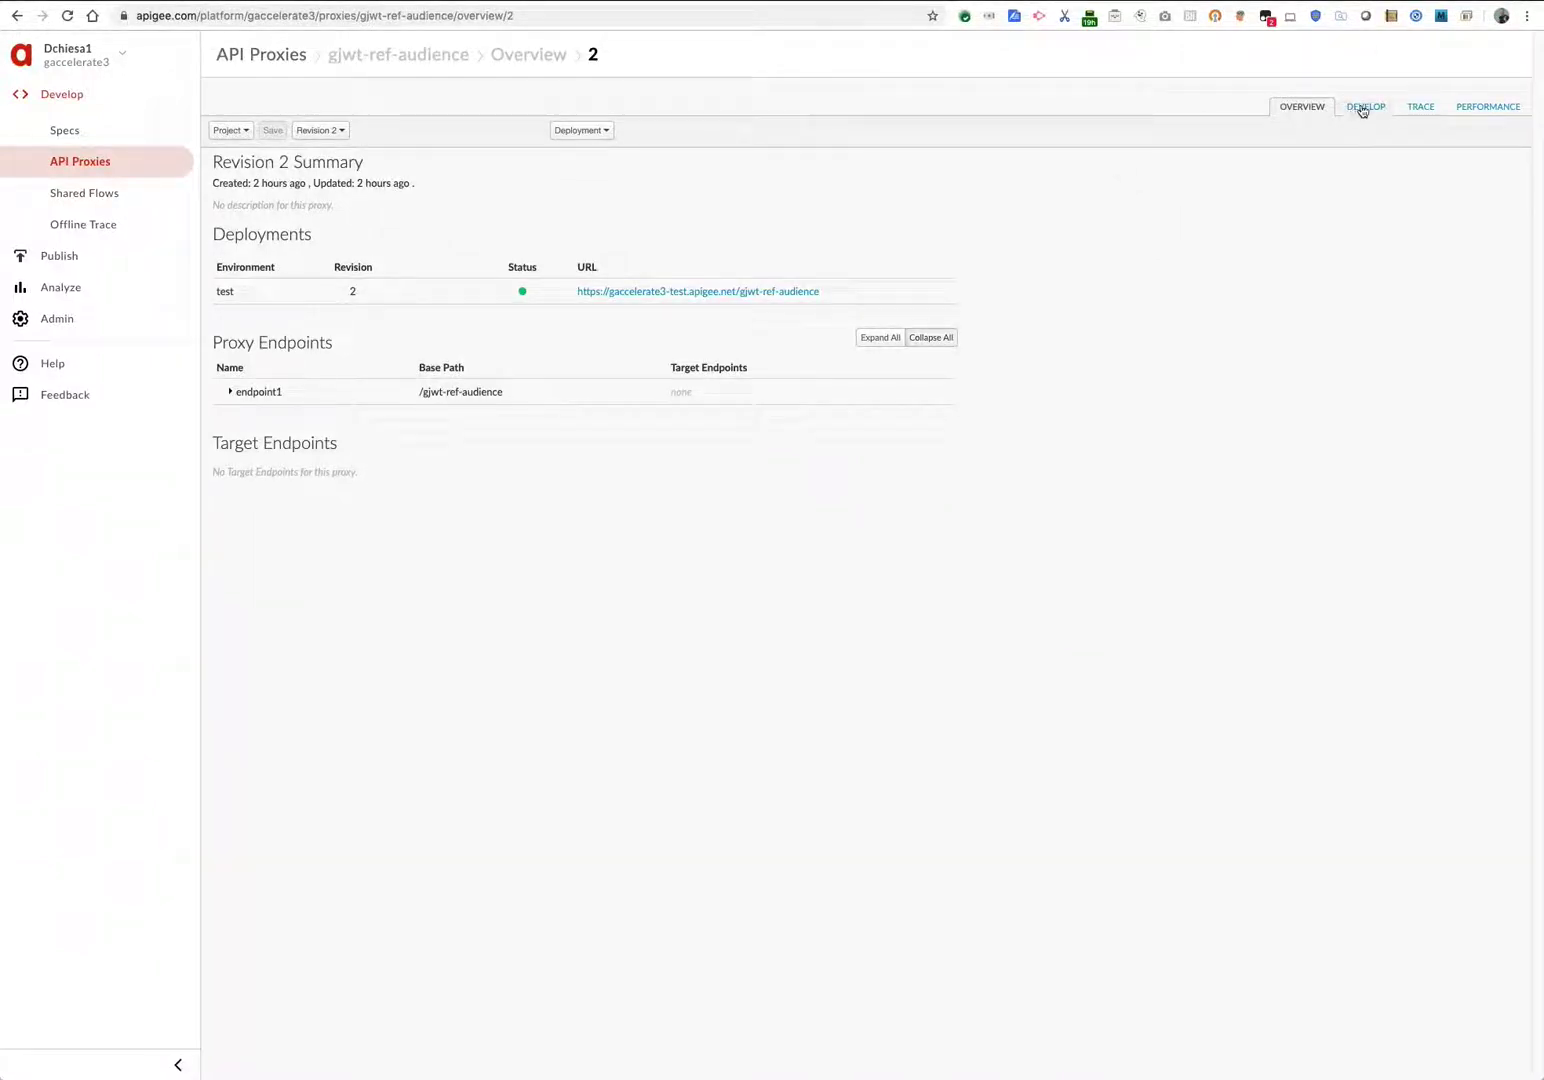
Step: Review GenerateJWT-1 in the develop view, noting its Audience element's desired_audience reference
click(1363, 107)
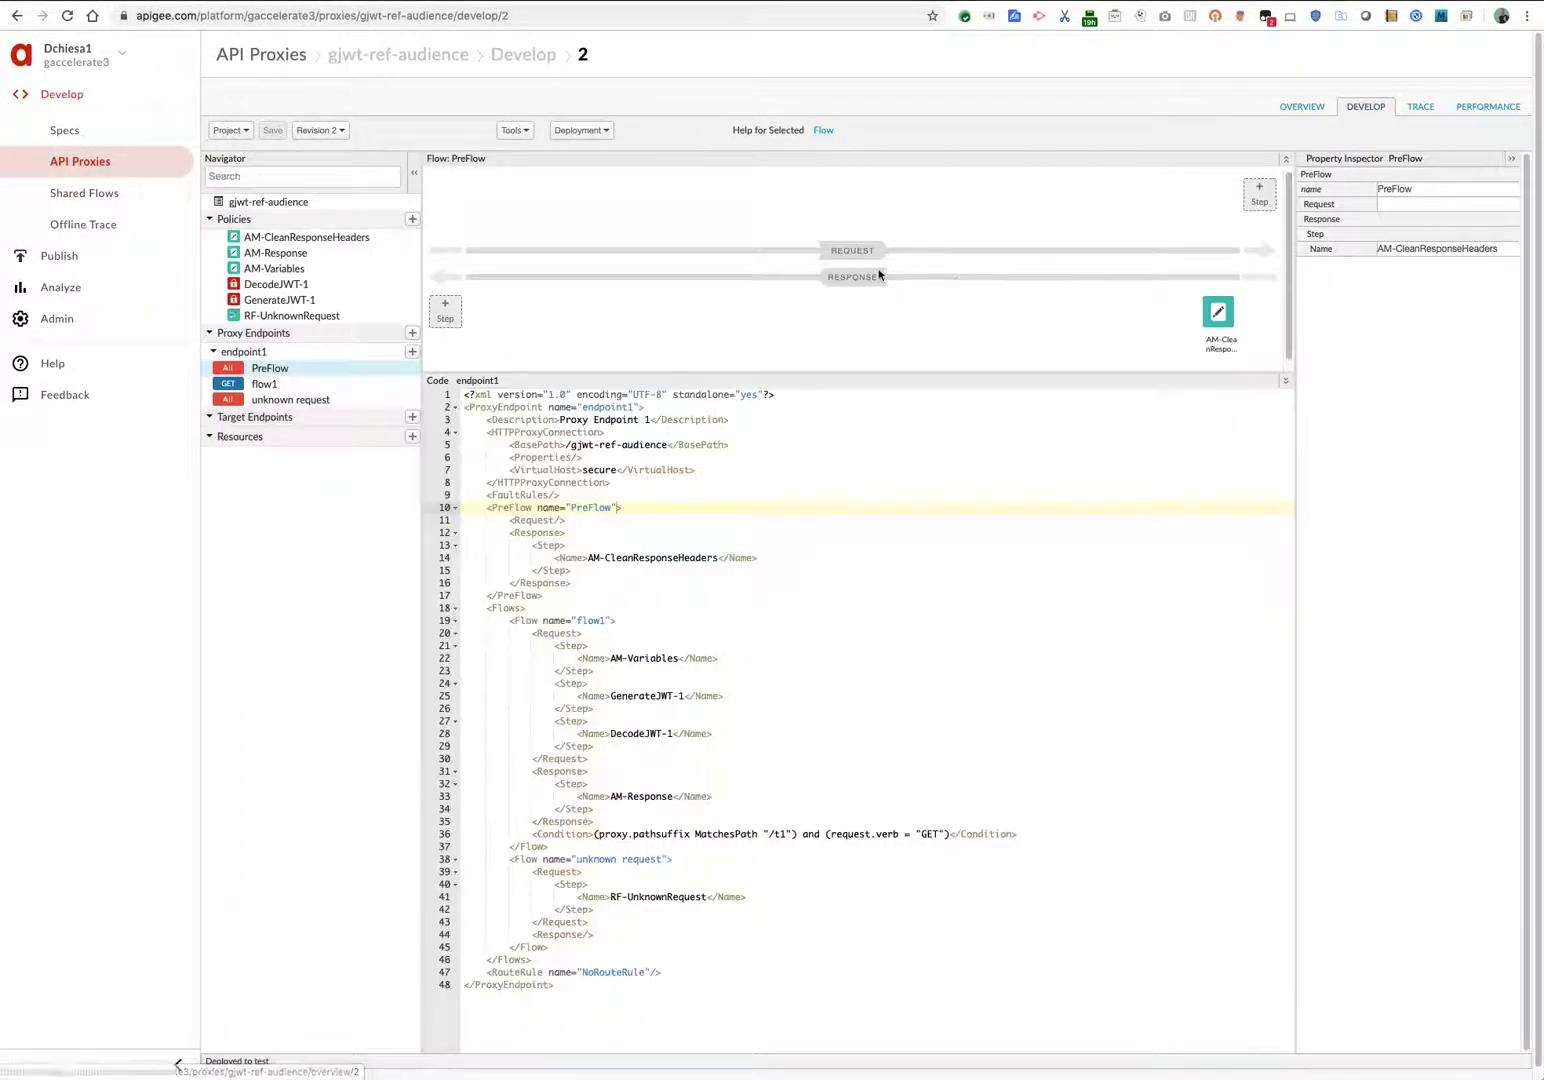
mouse_move(280, 299)
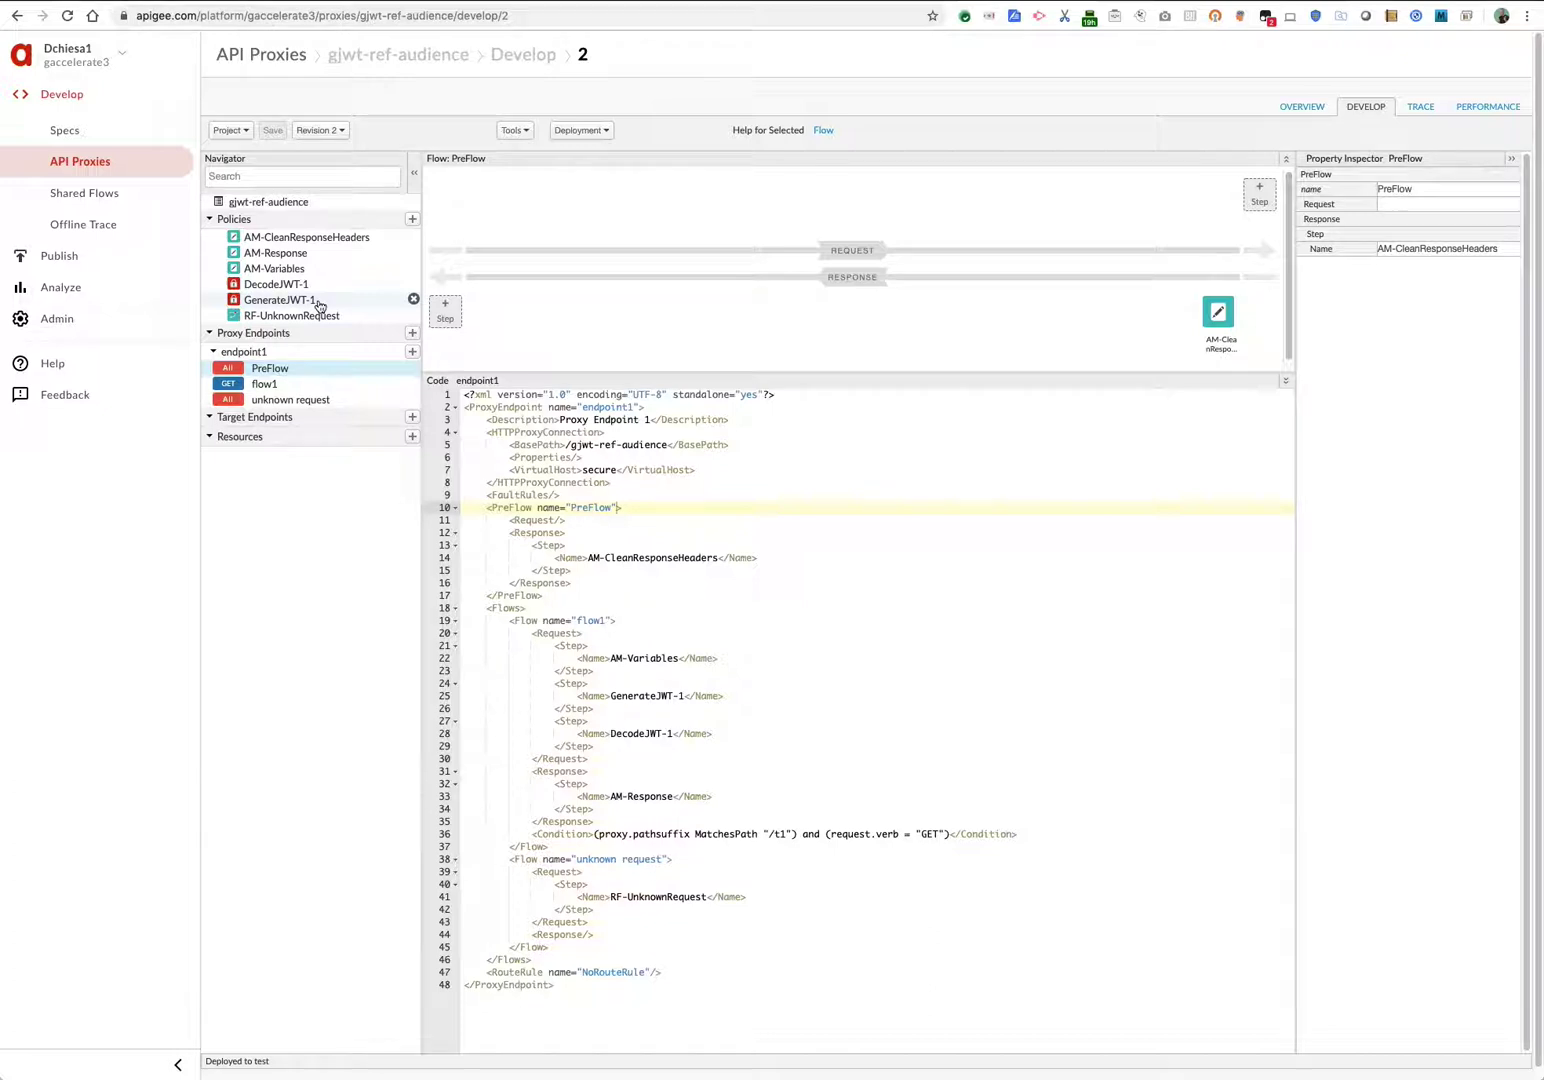
click(318, 303)
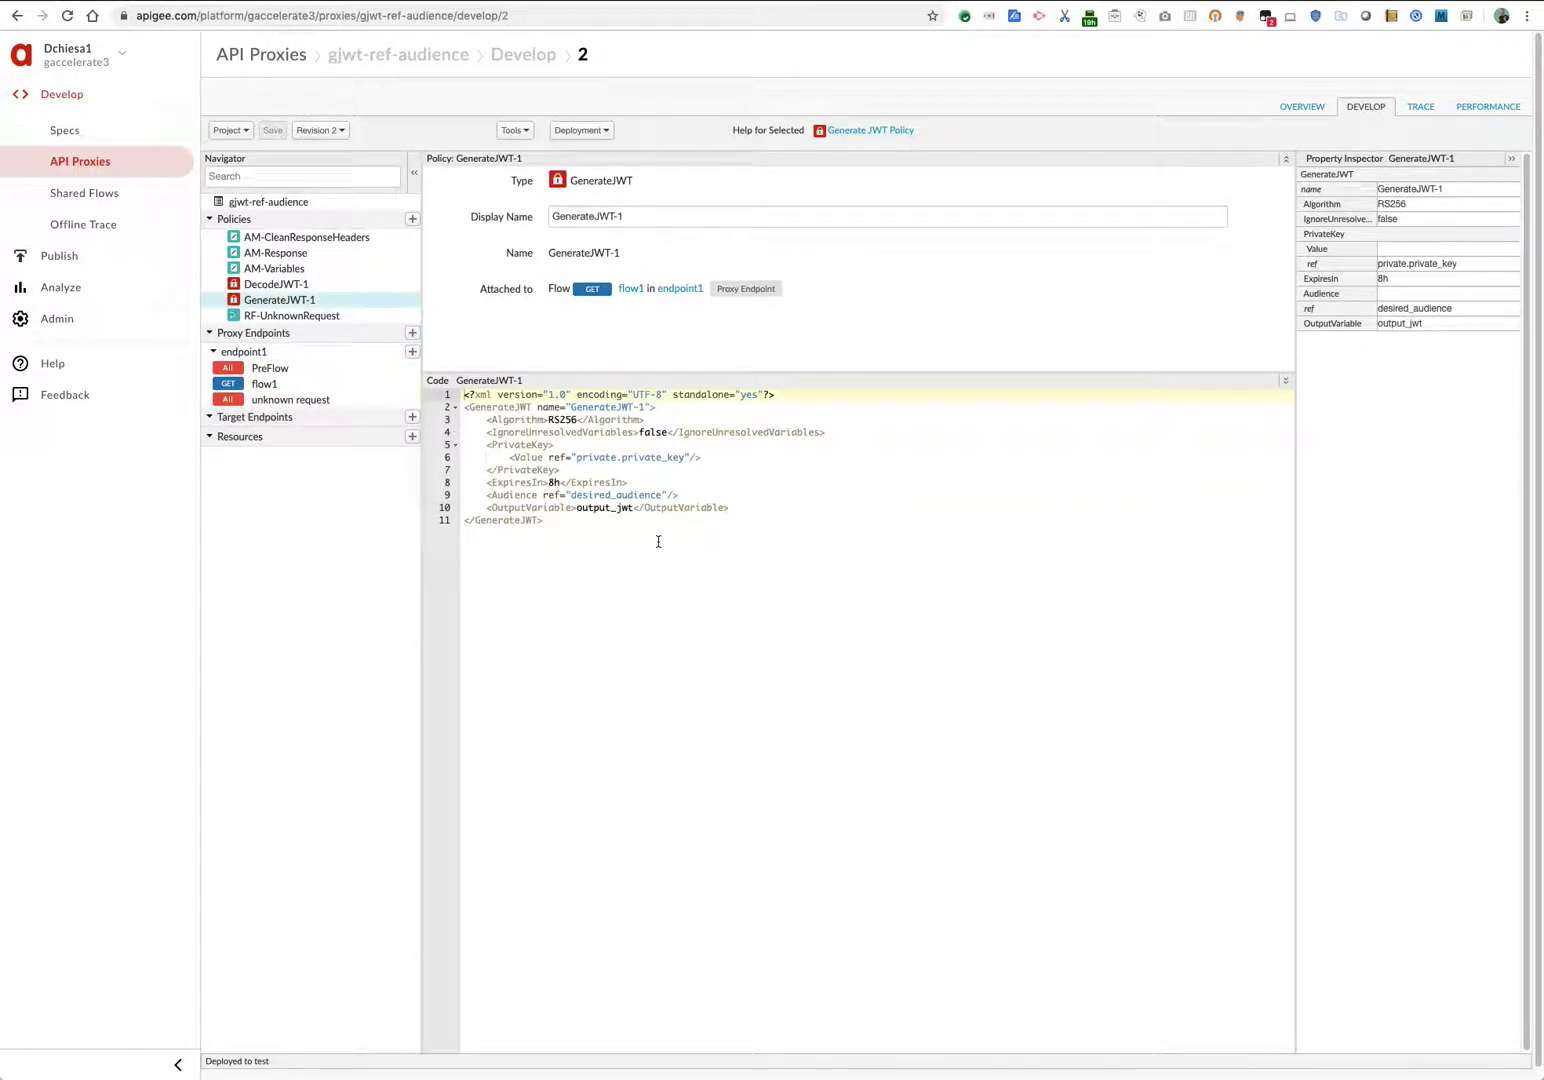
double_click(517, 497)
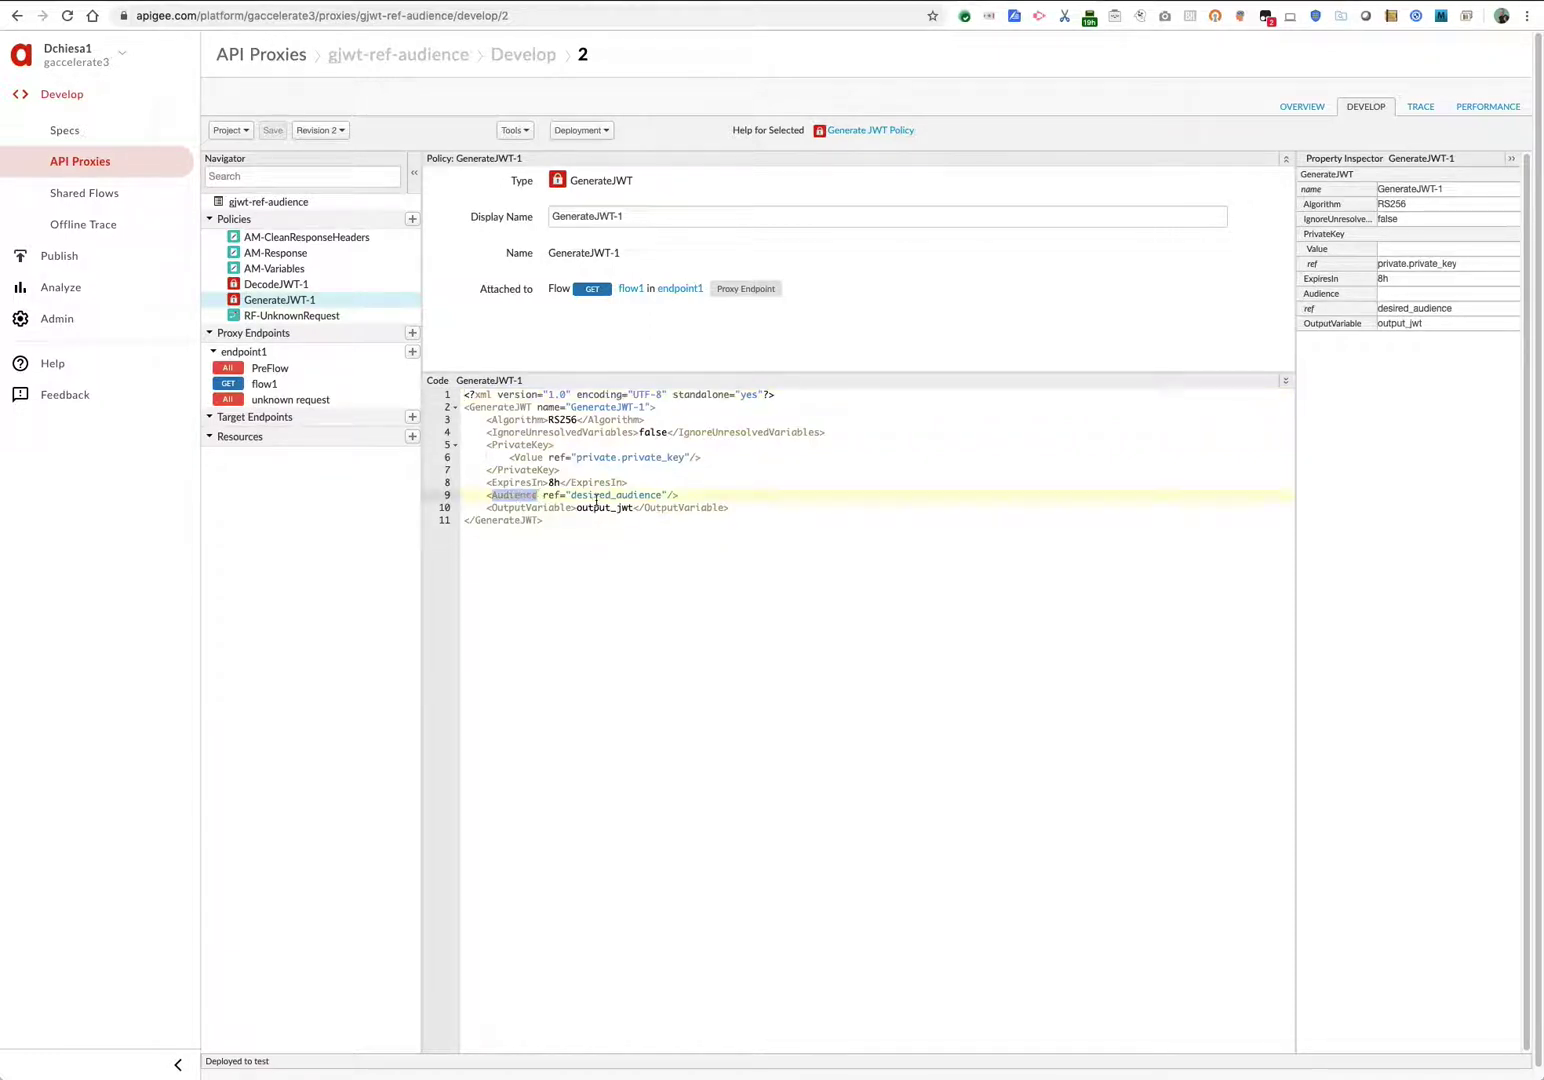
double_click(589, 498)
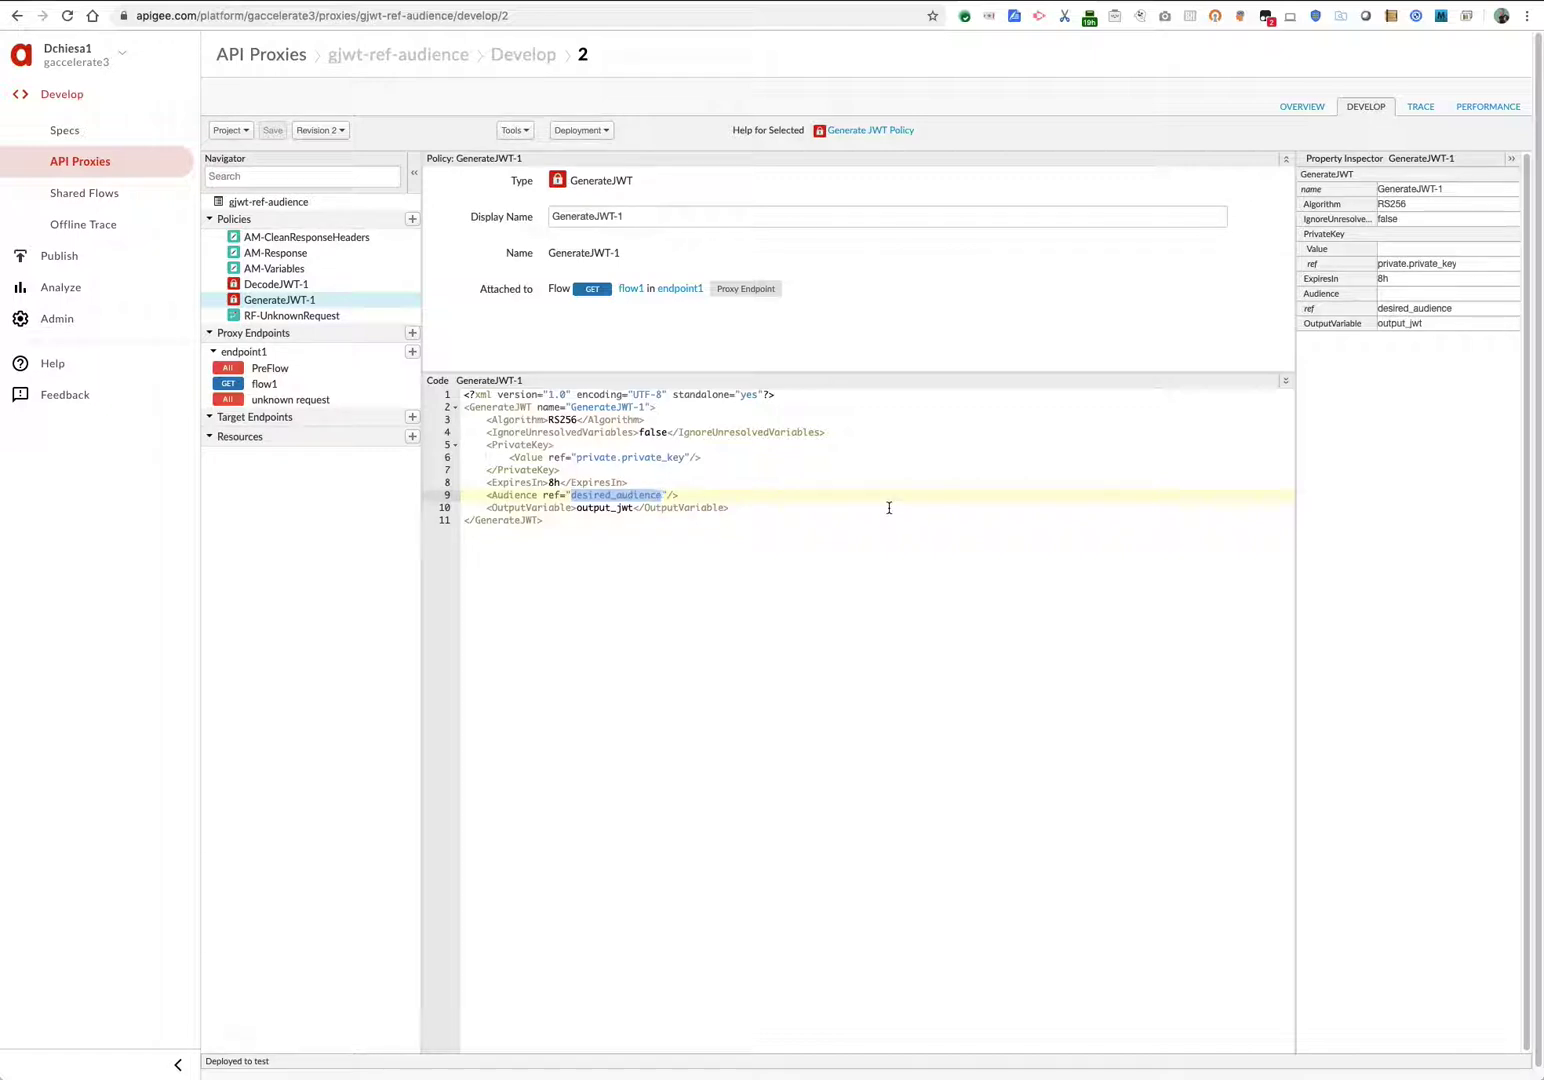
Step: Show the endpoint1 proxy endpoint and locate its AM-Variables step
mouse_move(270, 368)
click(290, 353)
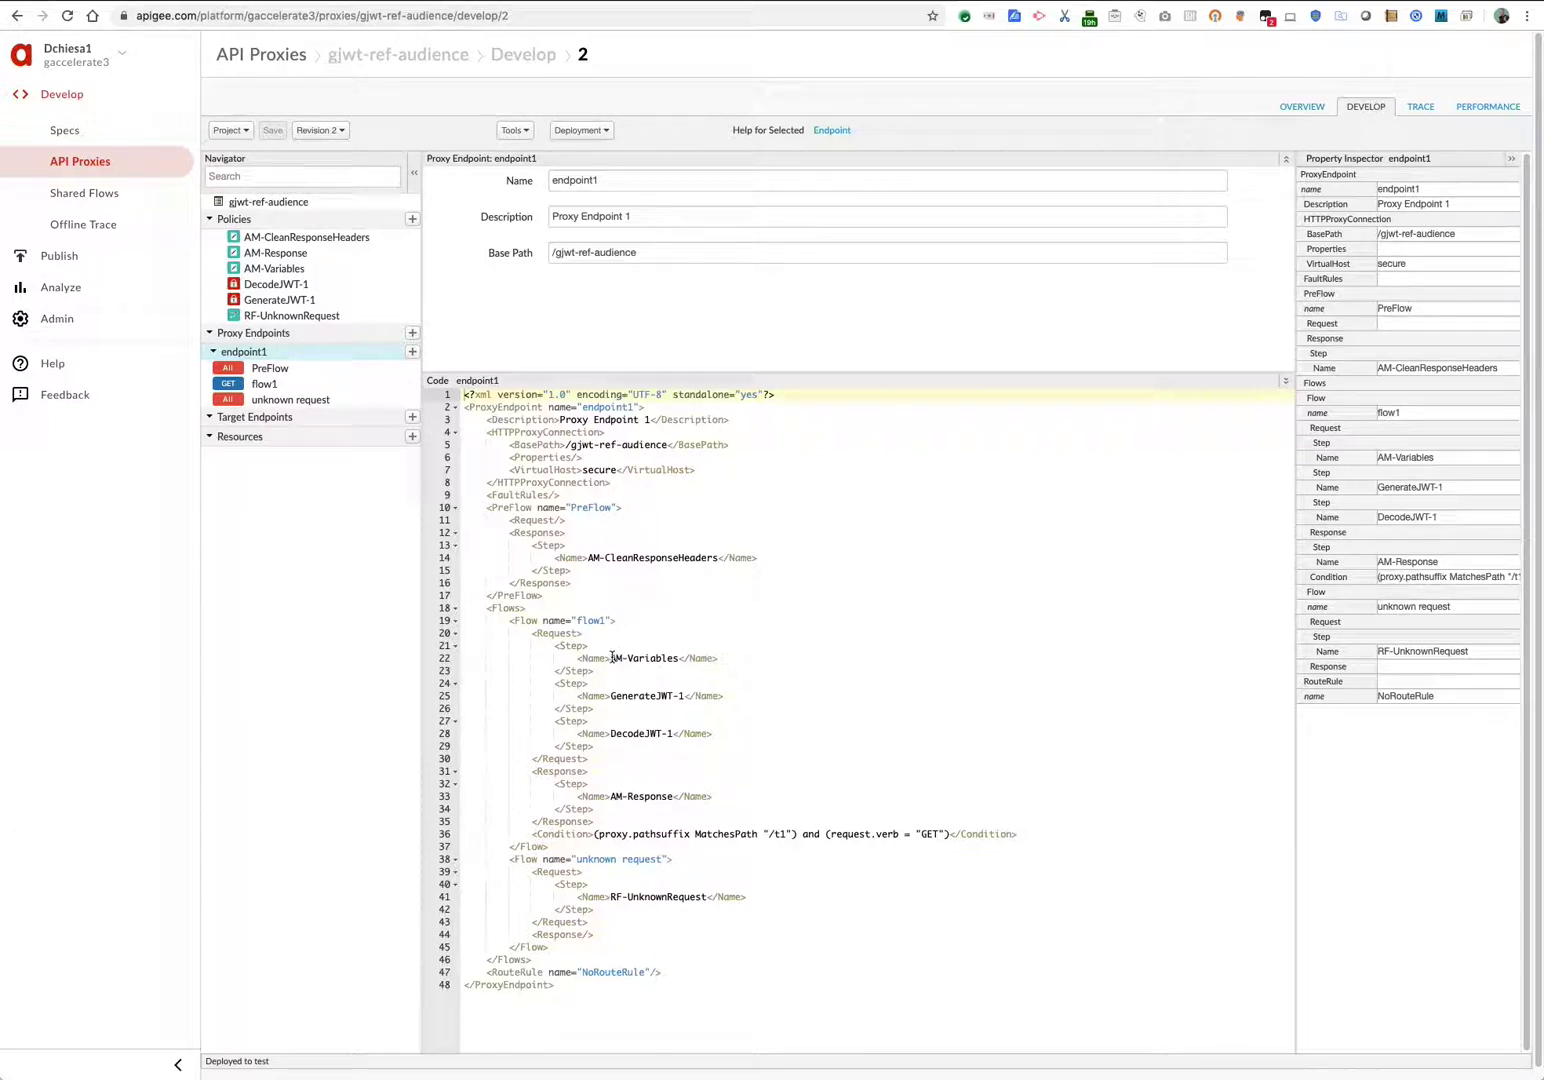
drag(612, 657, 650, 657)
Step: Review the AM-Variables policy, briefly checking the JWT decoder page's address alongside it
click(290, 270)
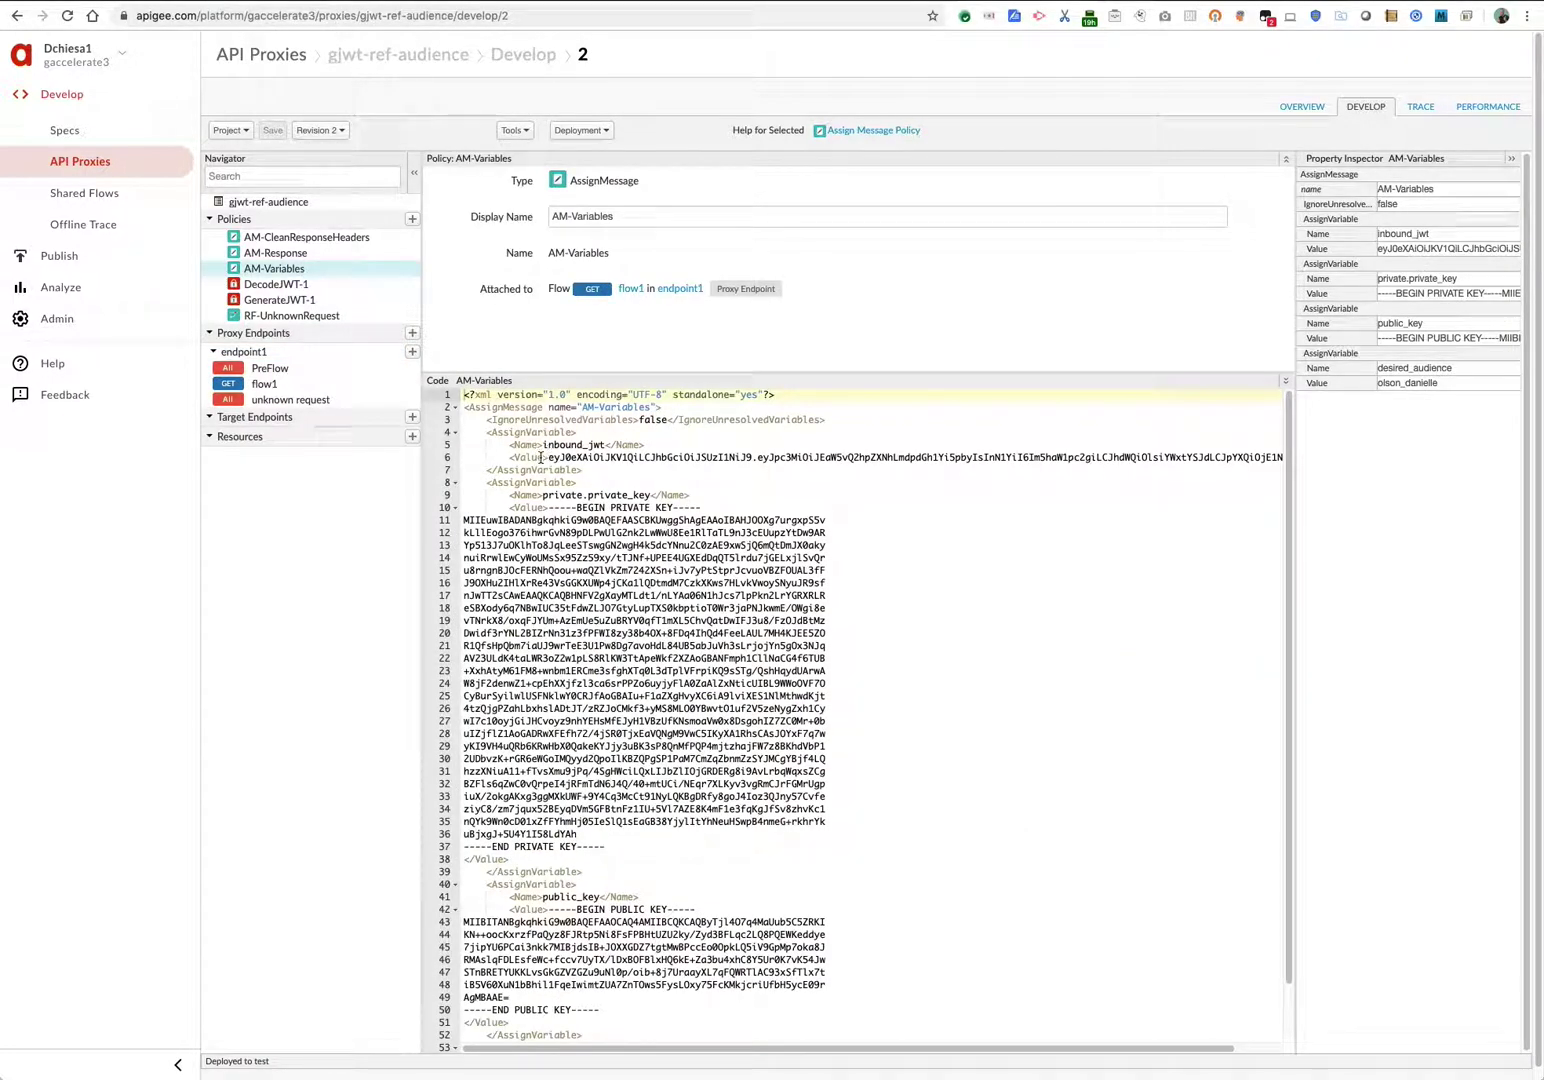
scroll(540, 487, down, 2)
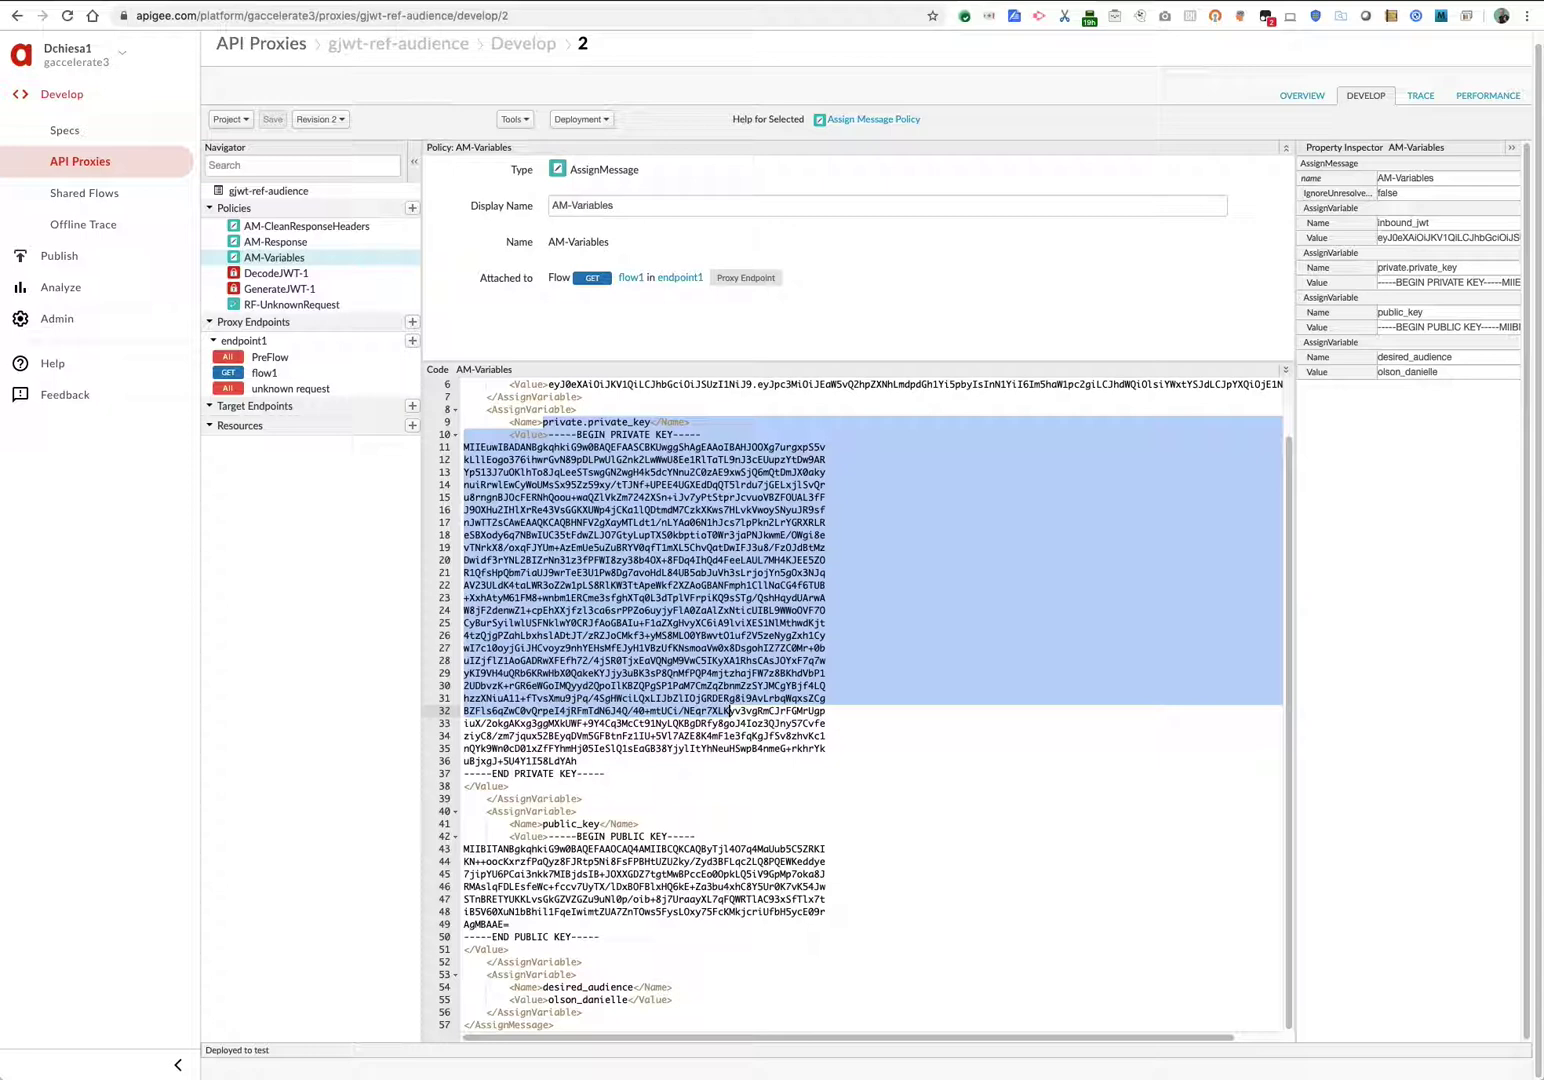
key(ctrl+Tab)
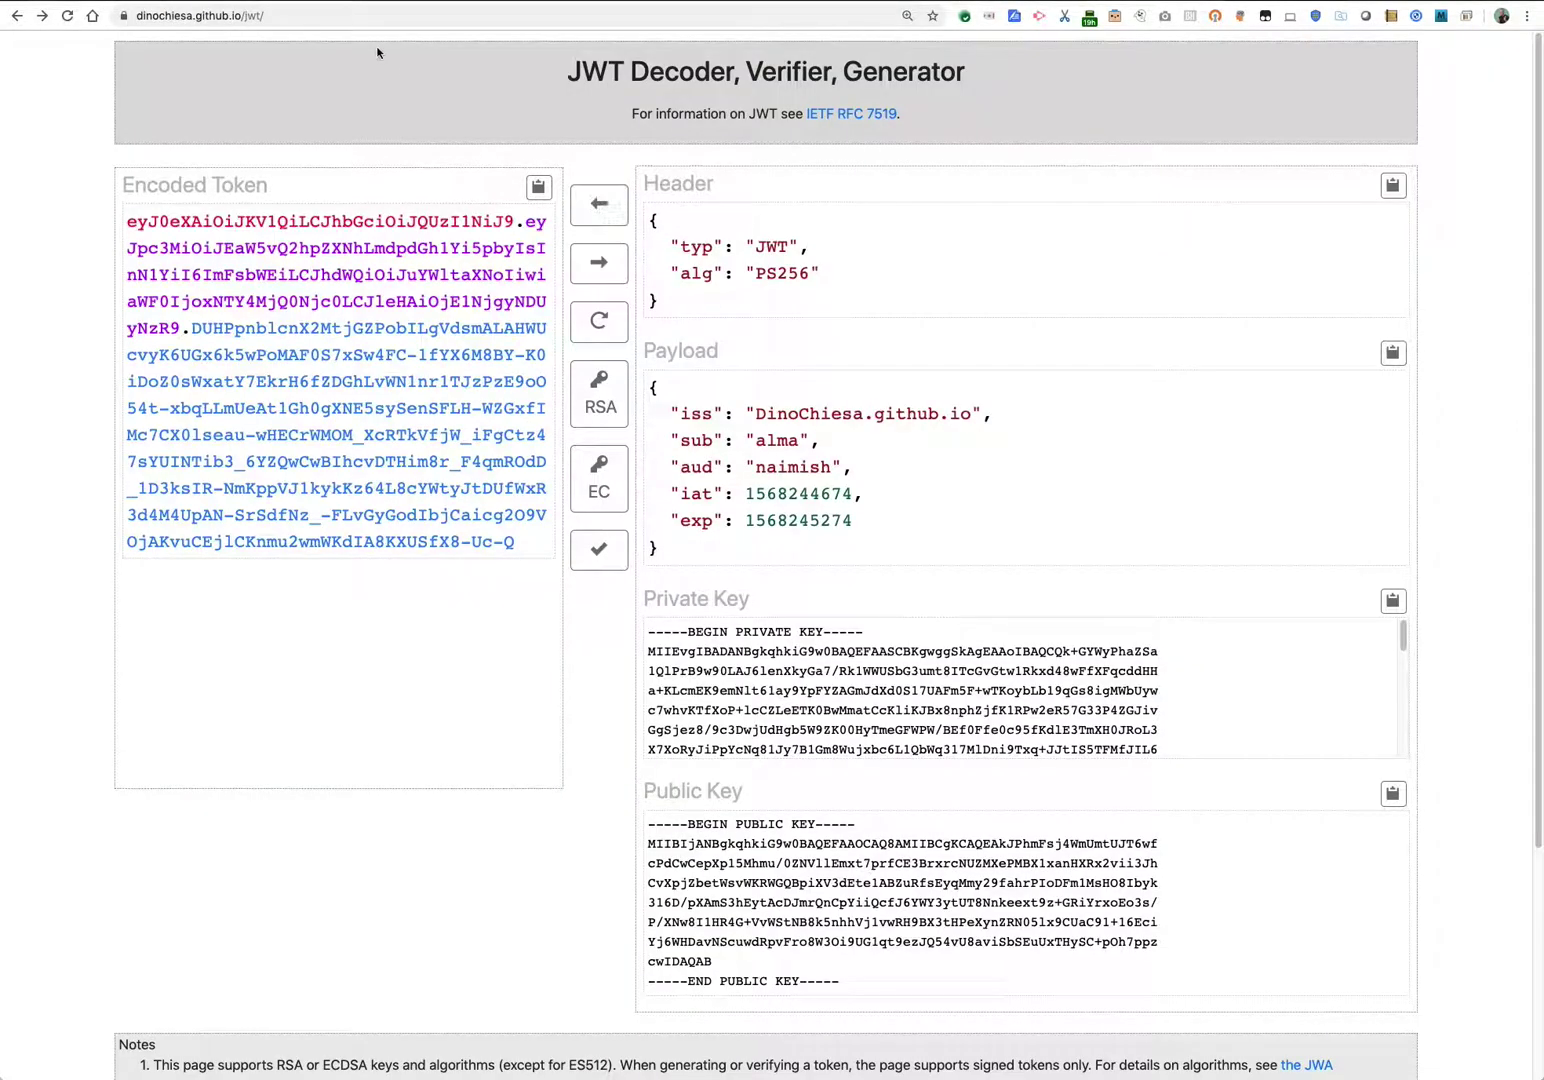
click(318, 14)
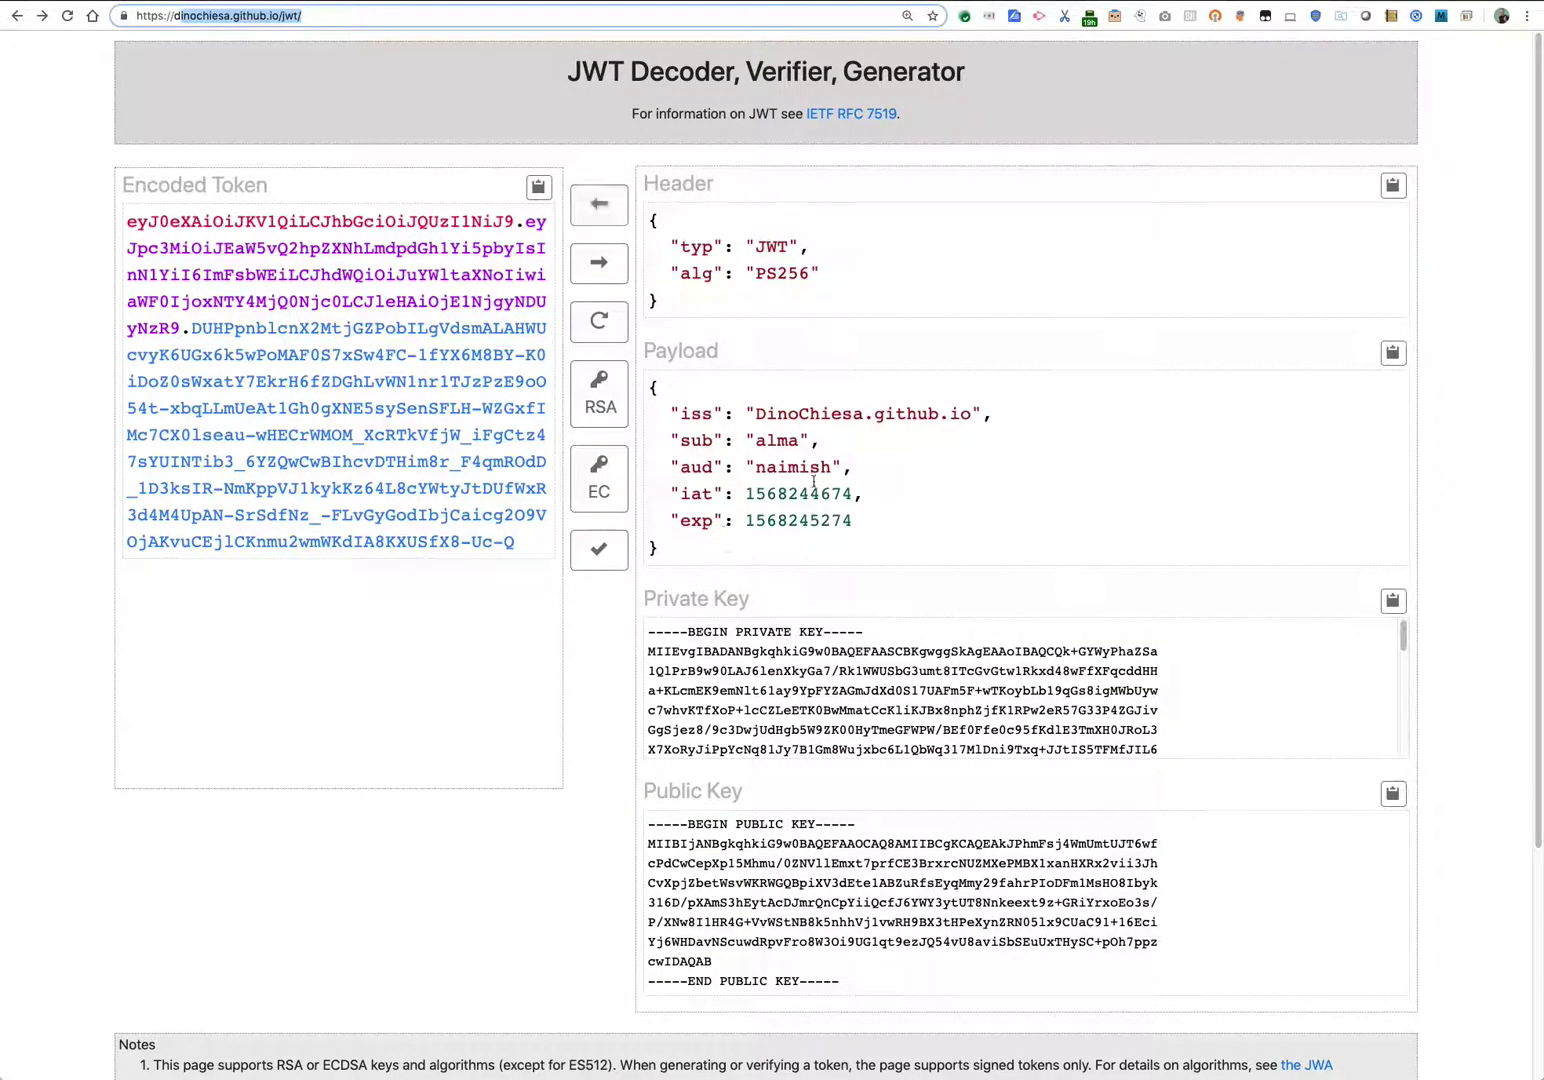
key(ctrl+shift+Tab)
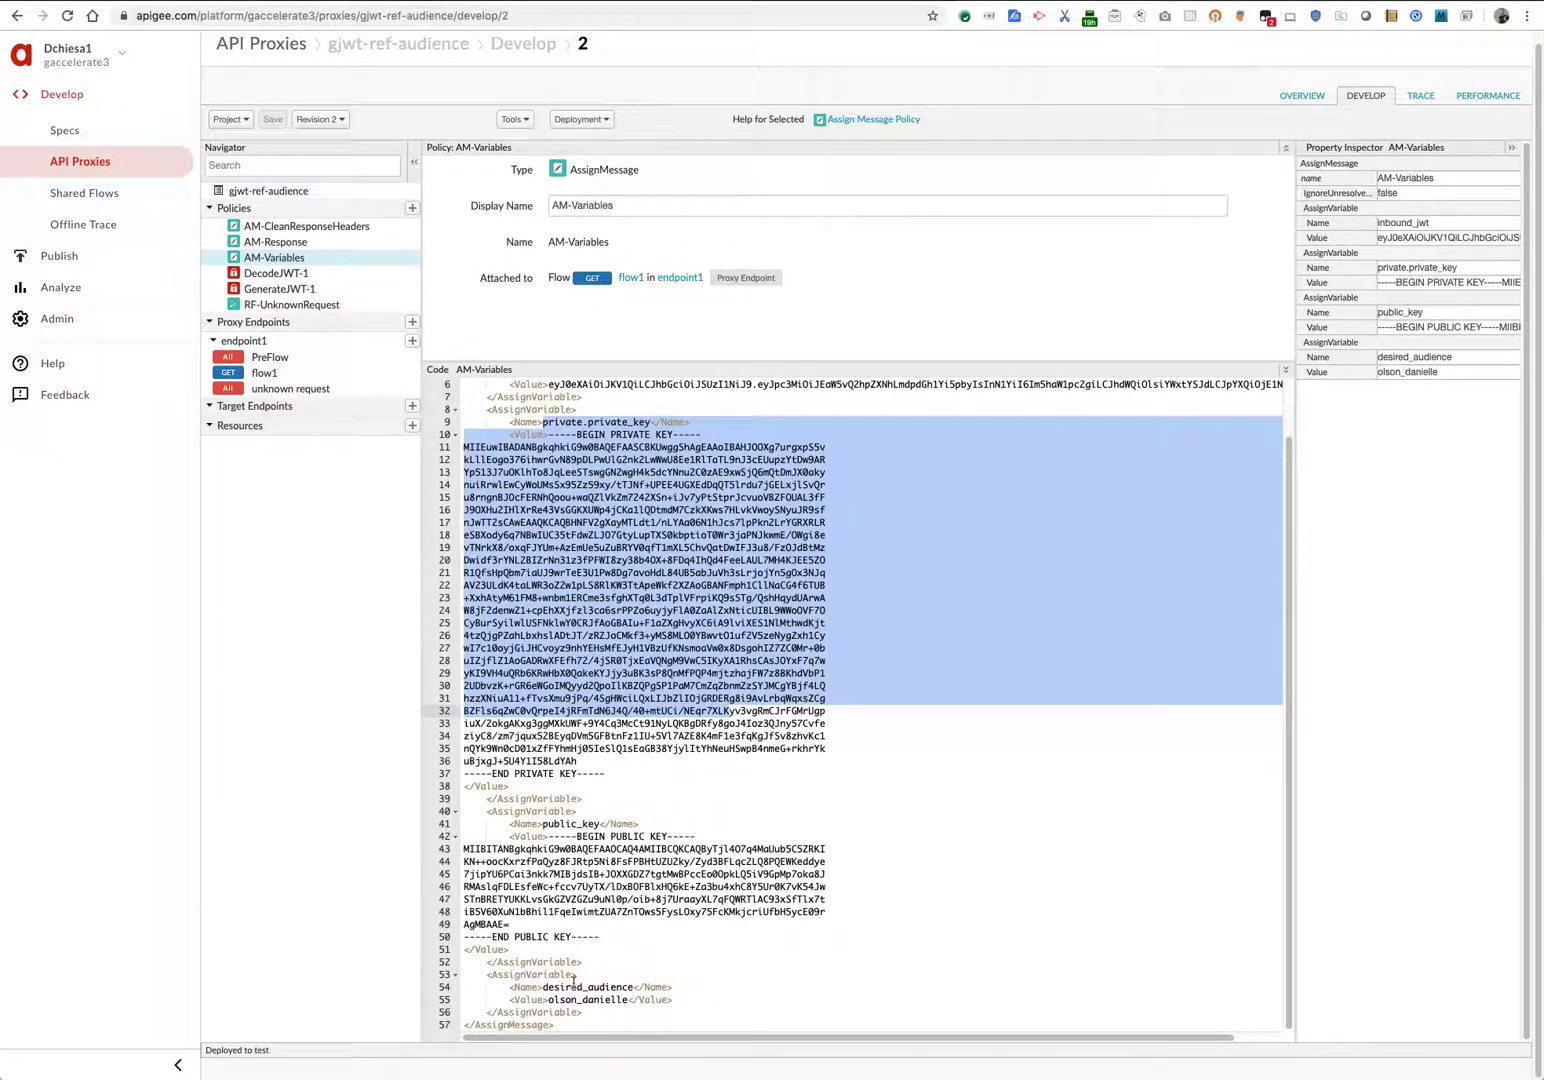
Step: Mark the desired_audience AssignVariable block, then show endpoint1's flow1 configuration
drag(489, 974, 676, 1000)
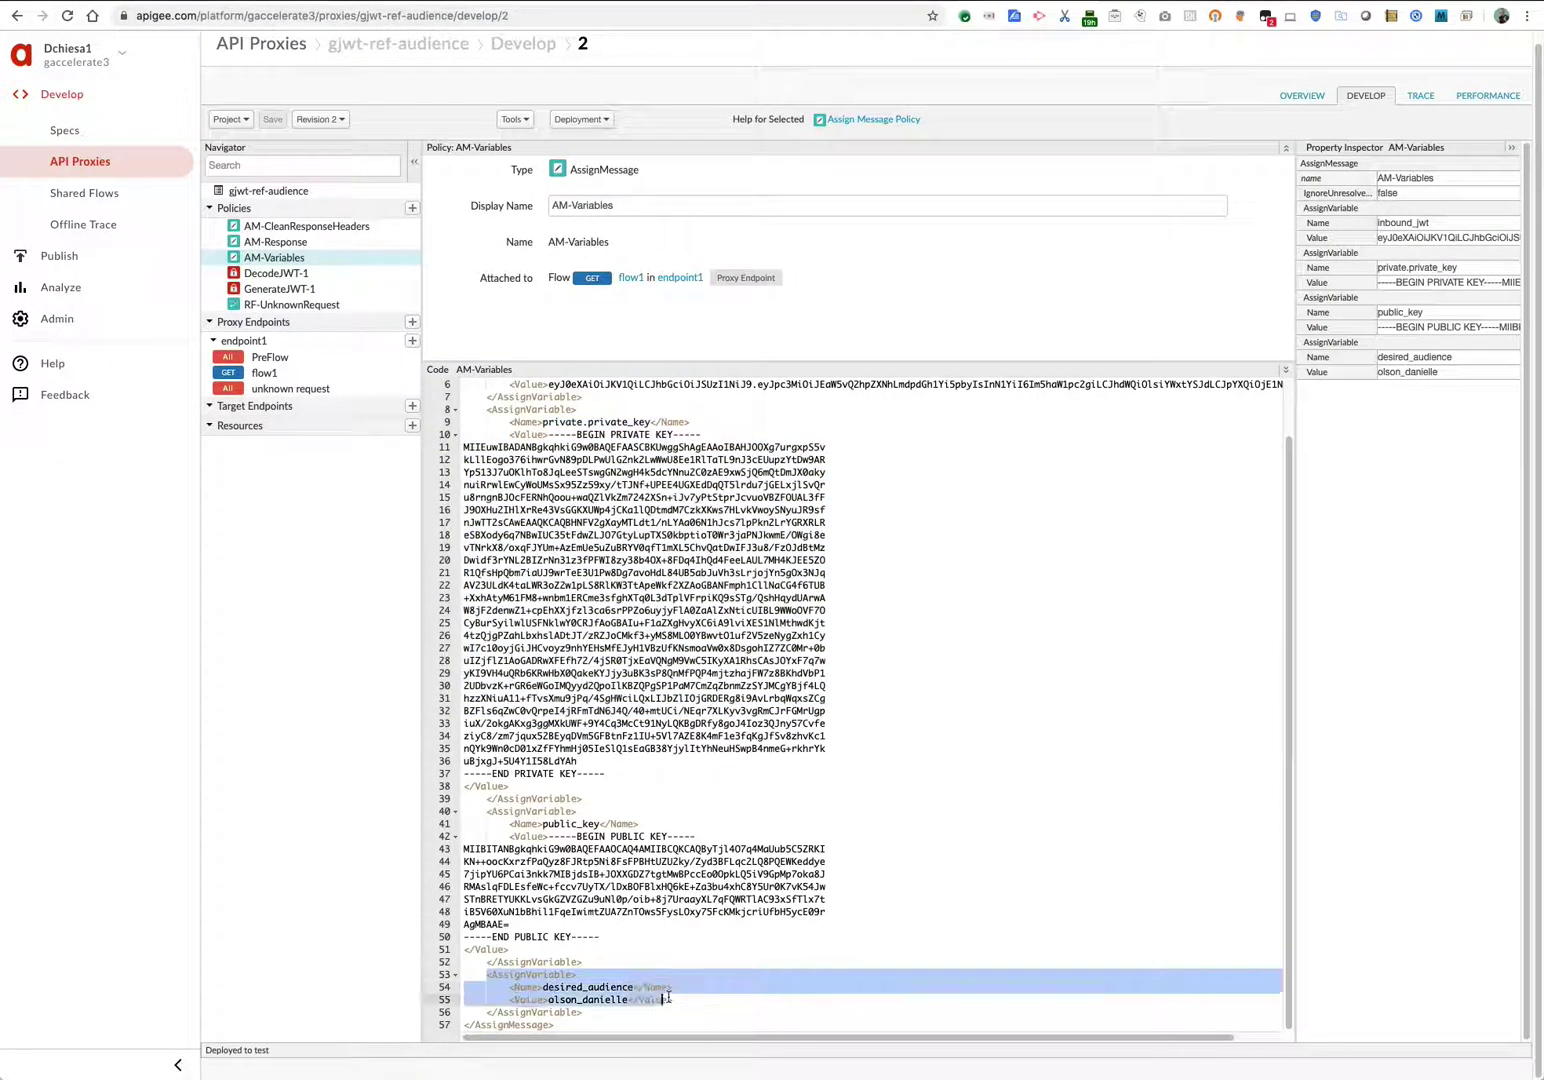
double_click(567, 986)
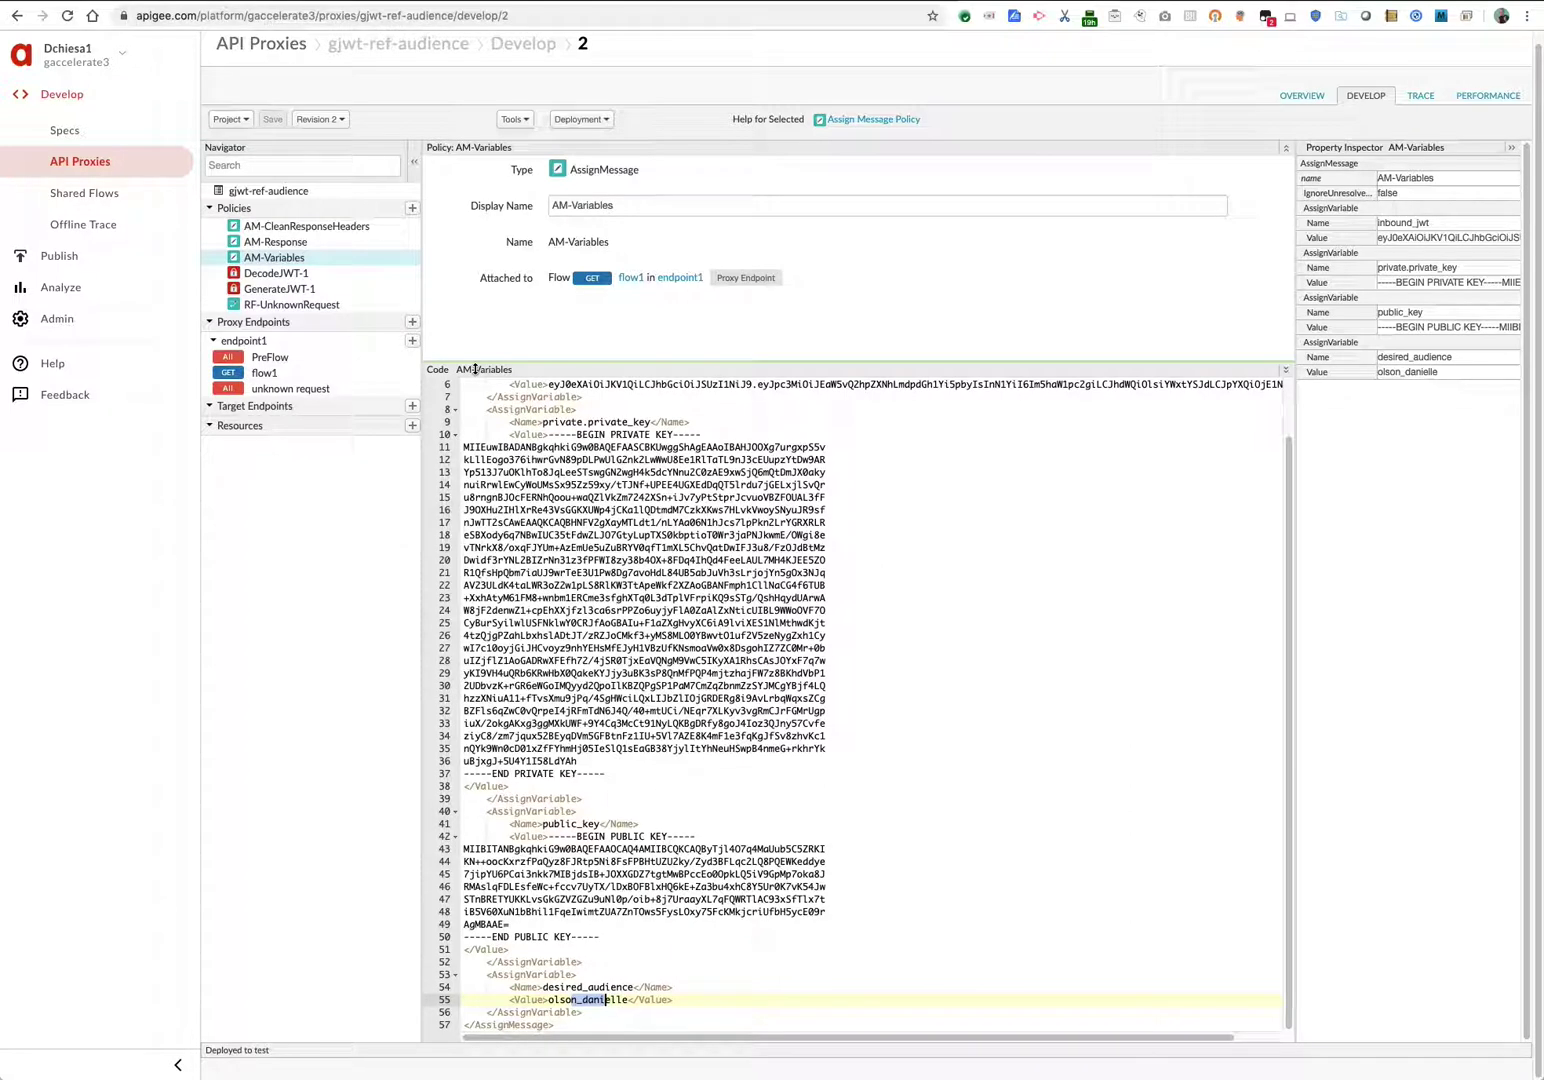
mouse_move(264, 373)
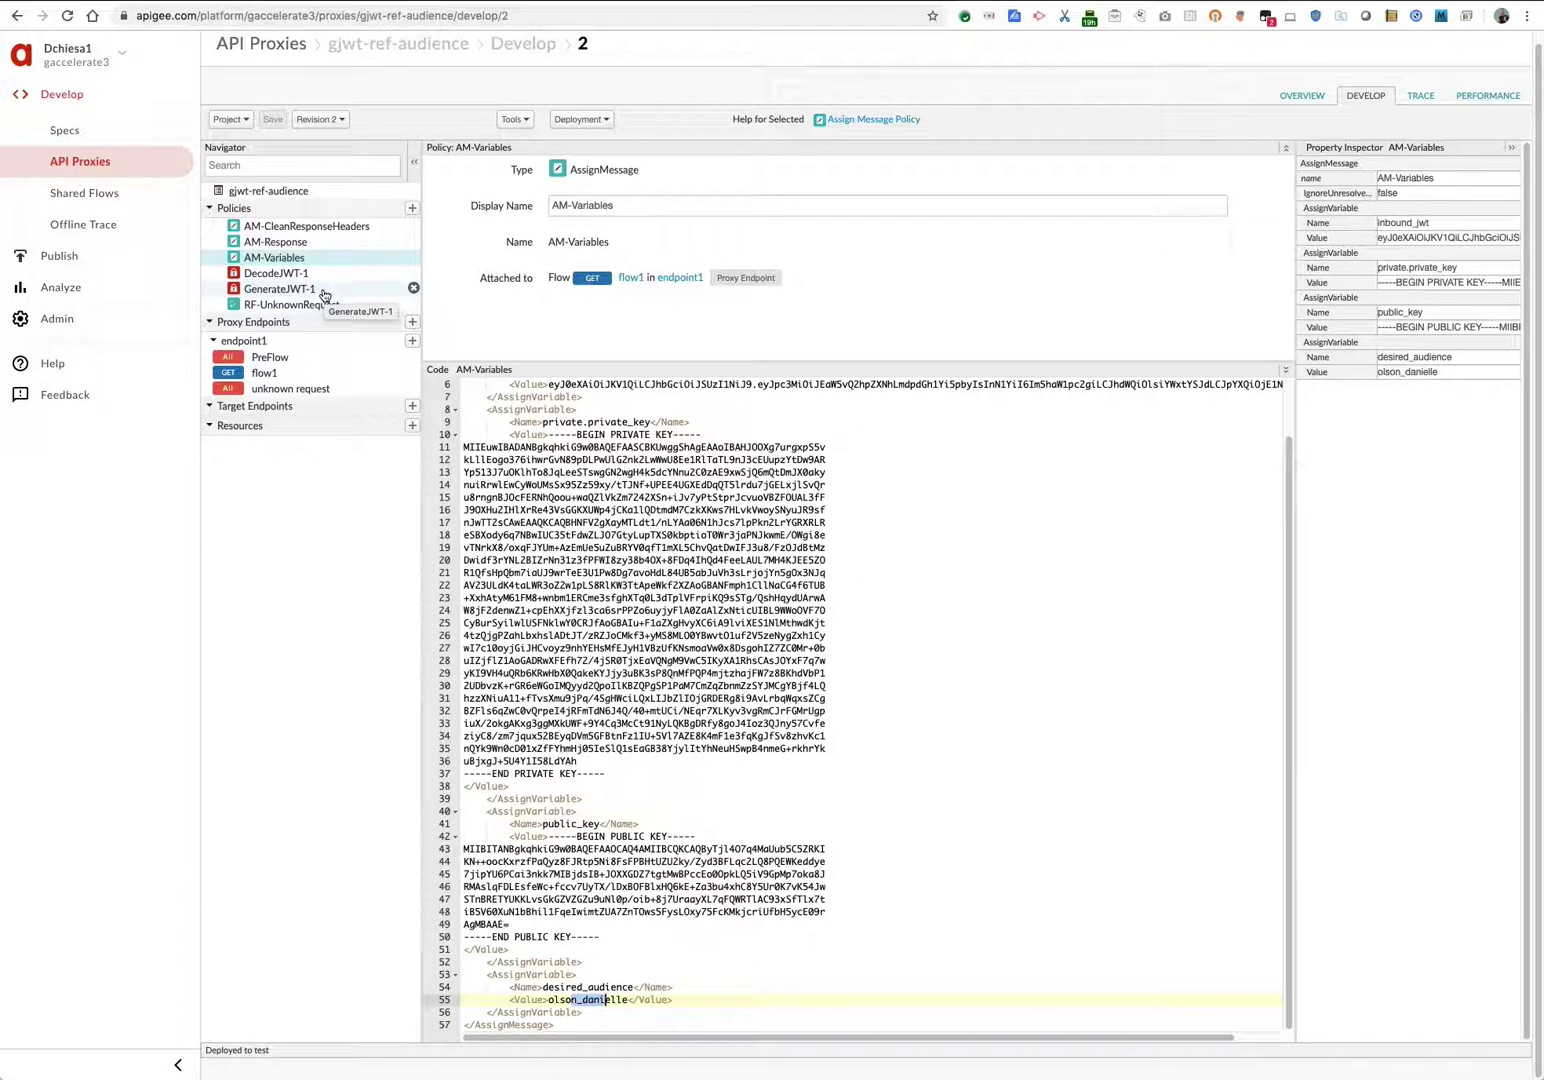
click(277, 376)
Step: Locate the AM-Variables and GenerateJWT-1 steps in flow1 and go to the GenerateJWT-1 policy
click(645, 647)
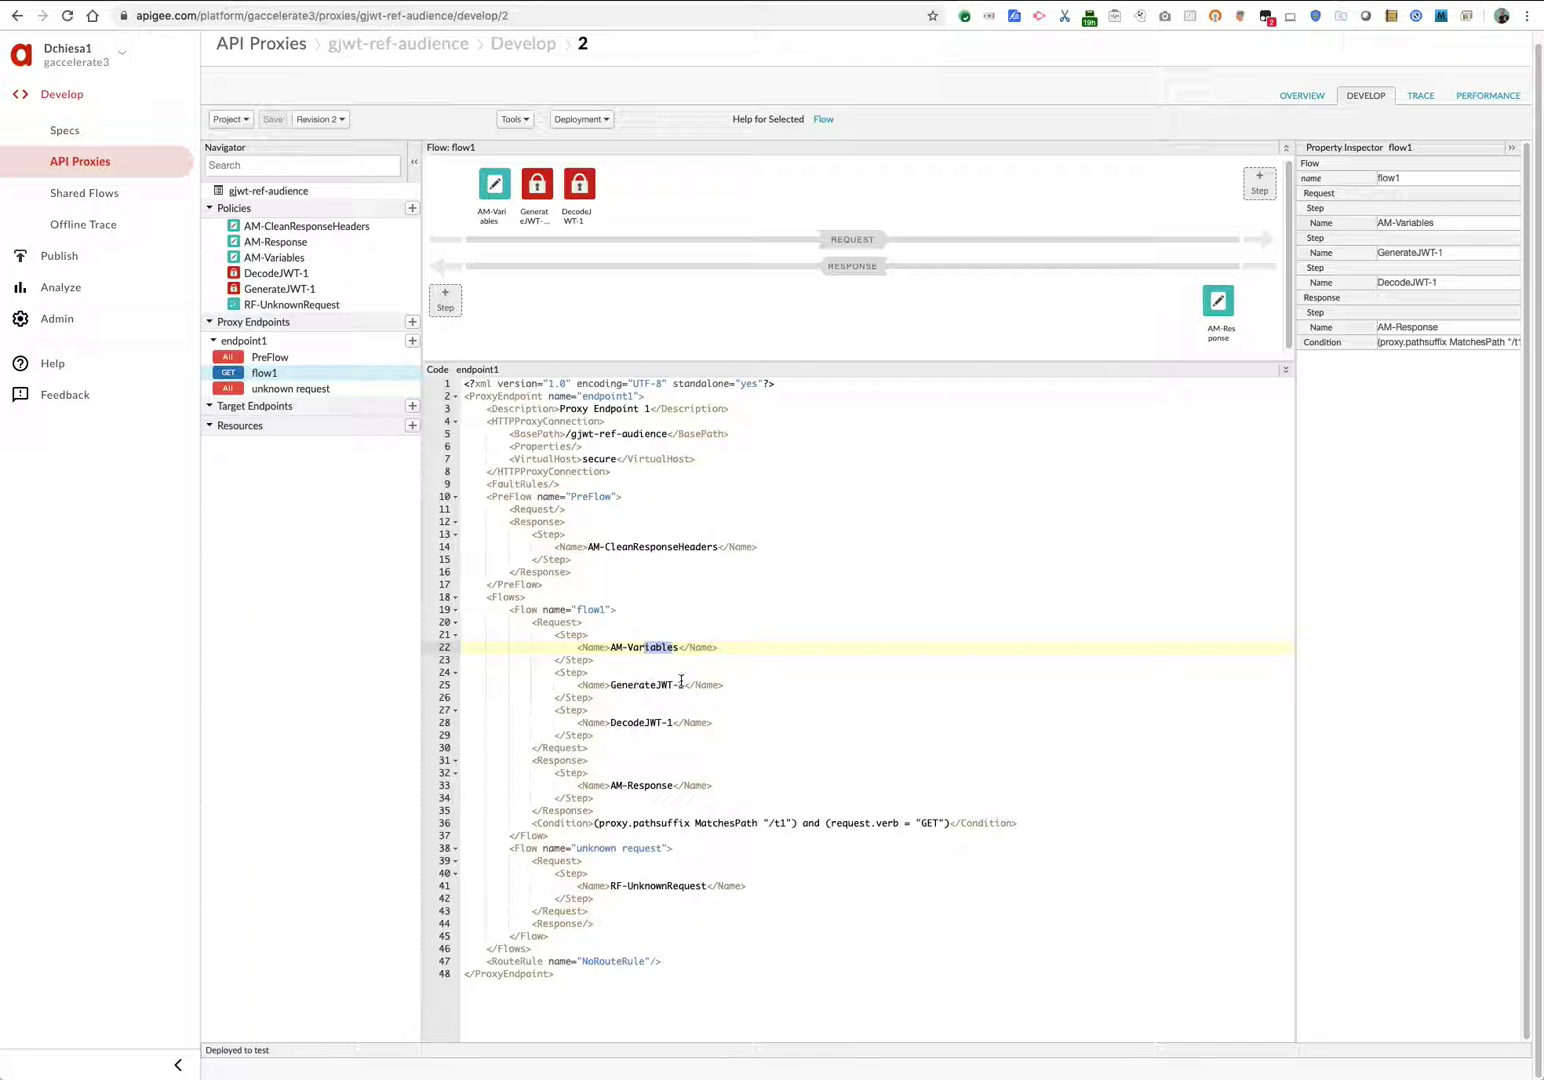
drag(683, 685, 589, 673)
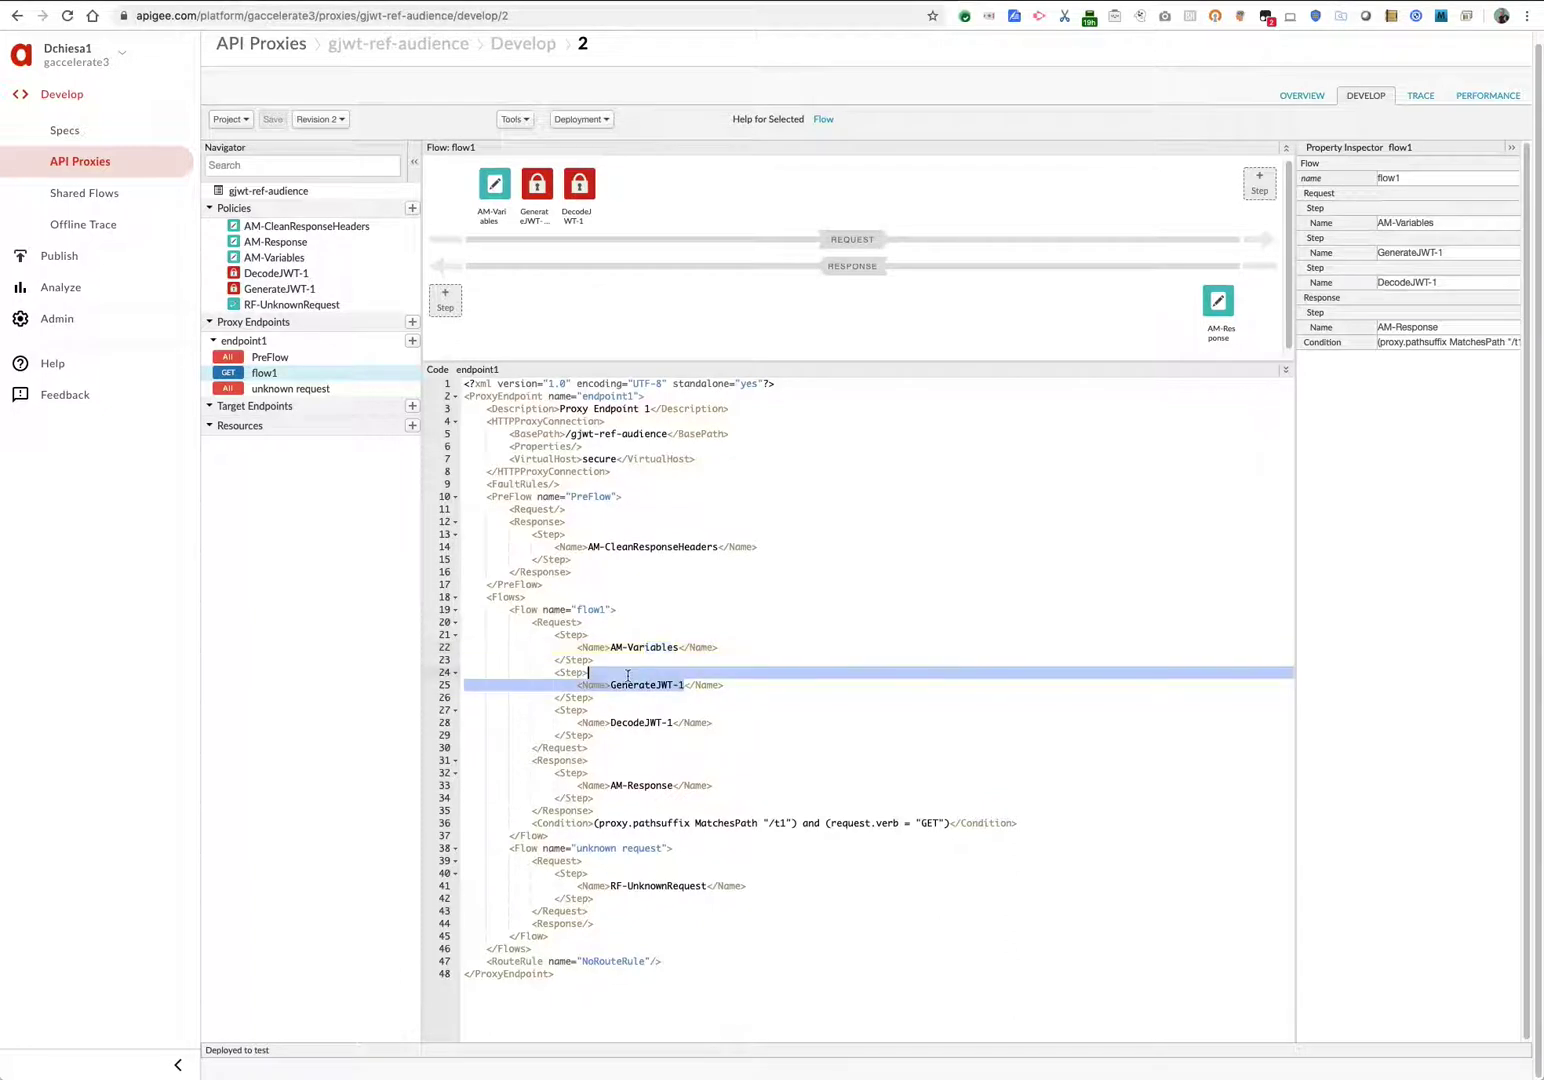
click(277, 289)
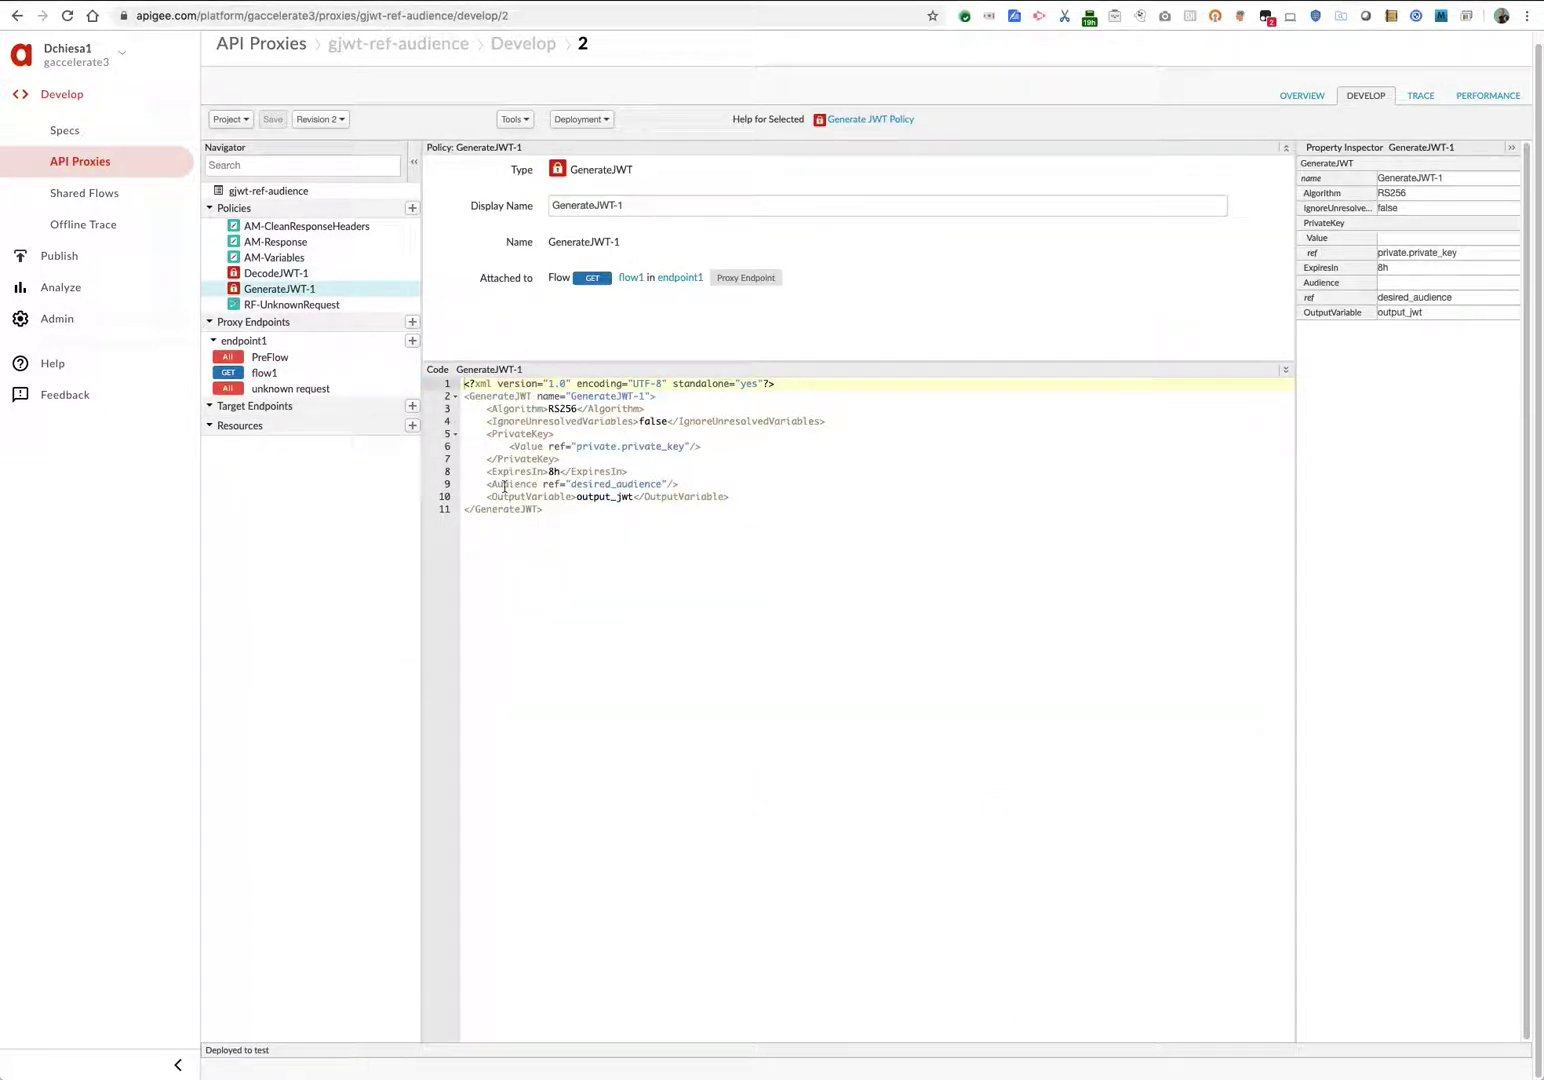
Step: Highlight the Audience ref to desired_audience and the private.private_key reference in GenerateJWT-1
drag(490, 485, 540, 485)
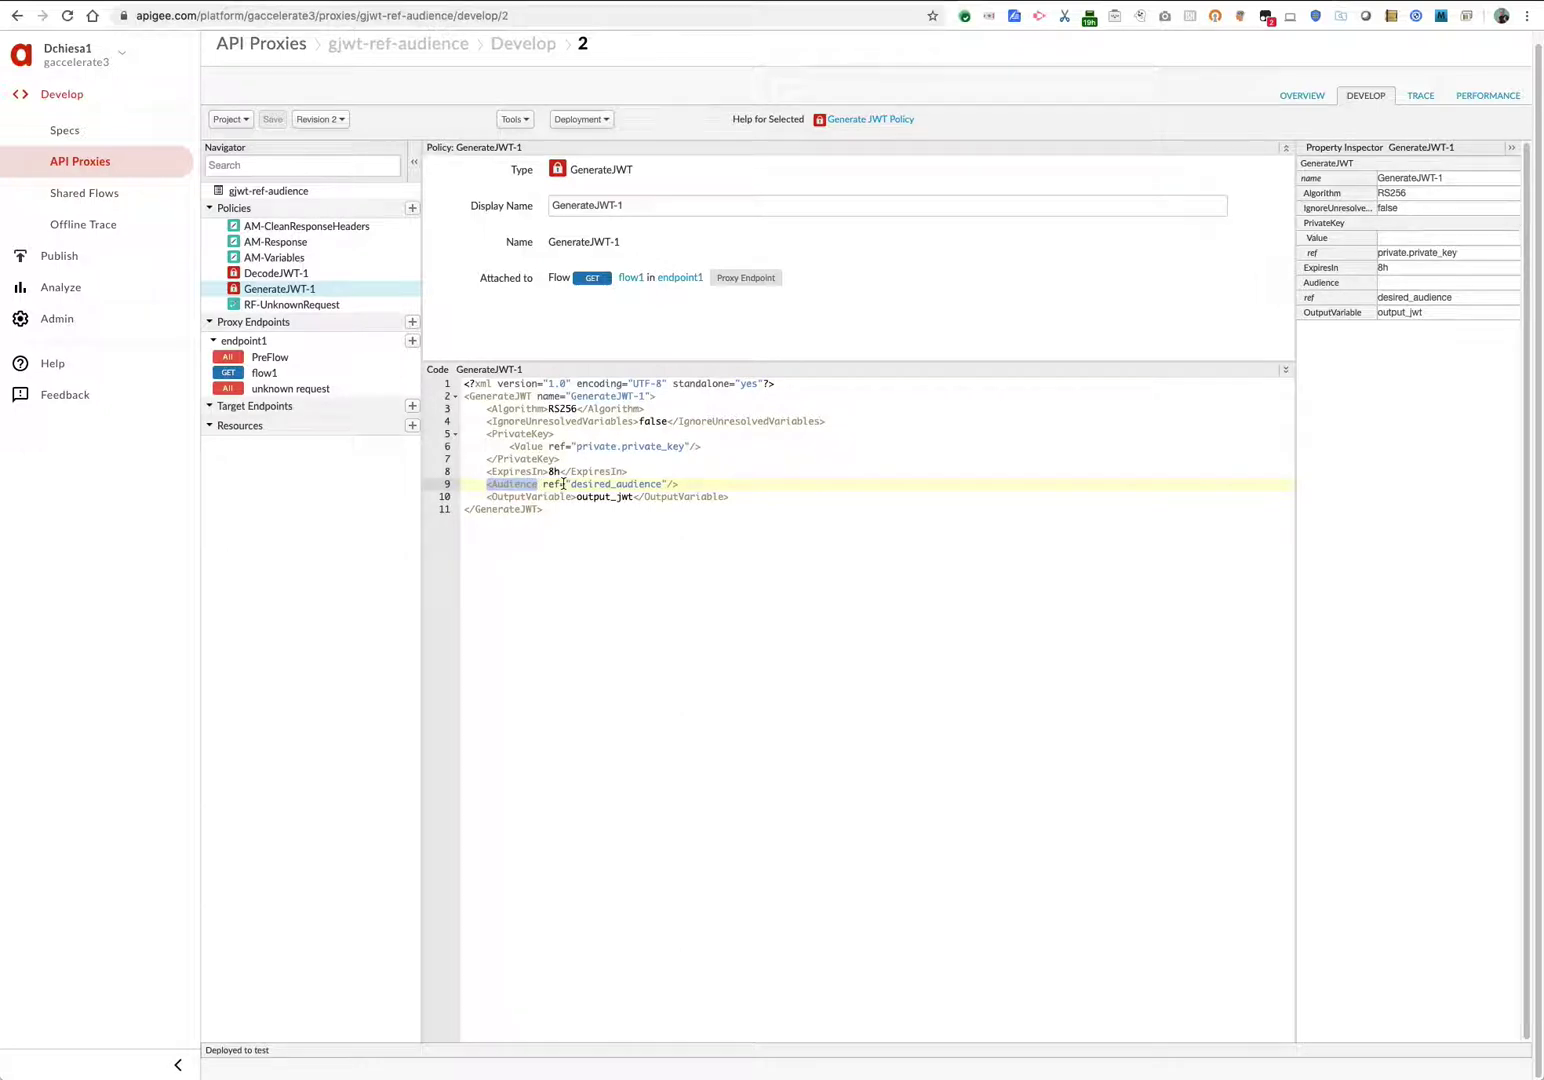
click(556, 483)
double_click(555, 483)
click(603, 483)
double_click(603, 483)
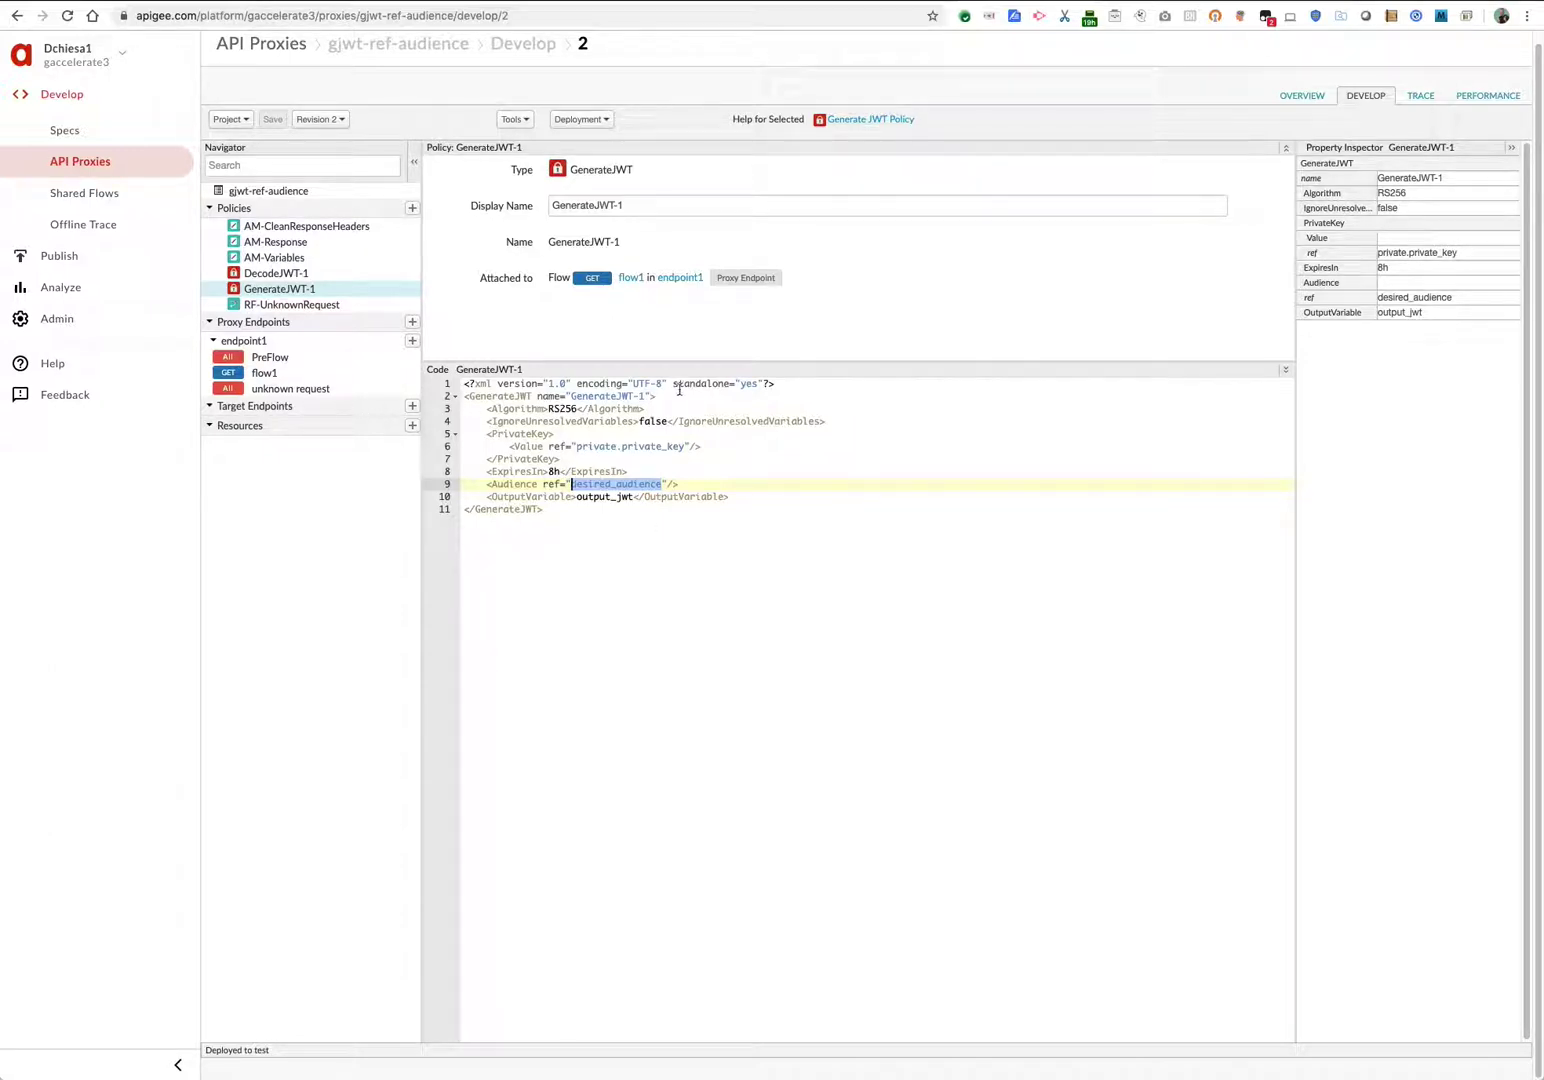
drag(578, 446, 690, 447)
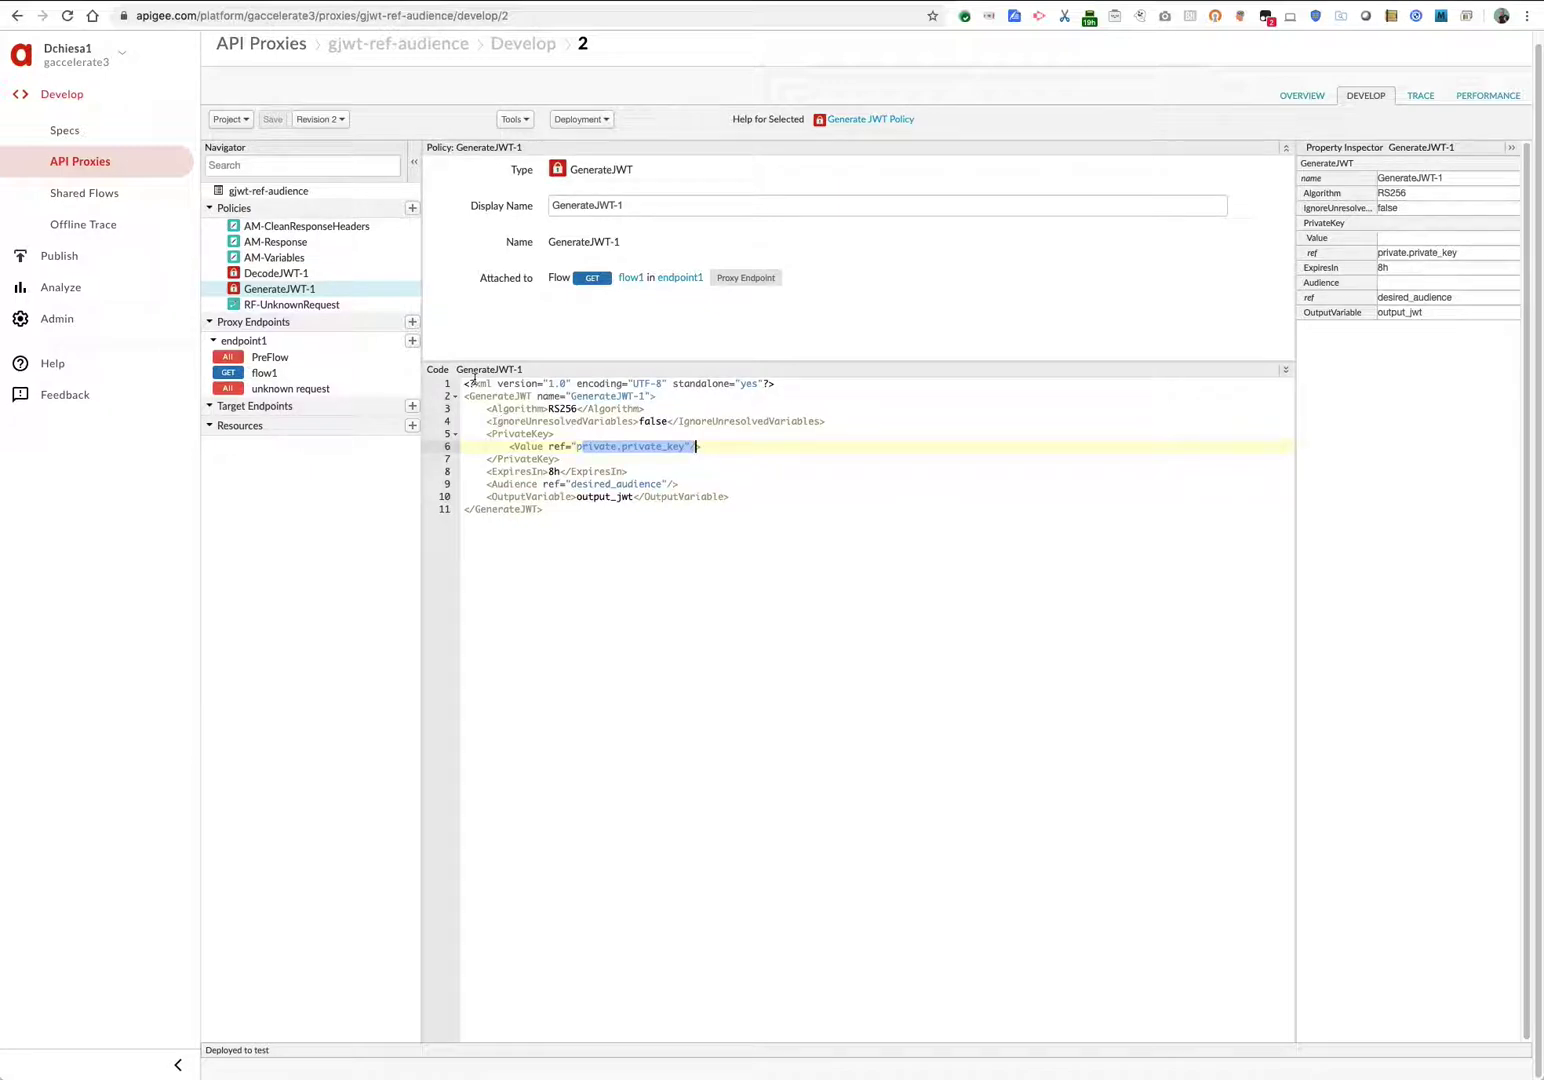
mouse_move(277, 273)
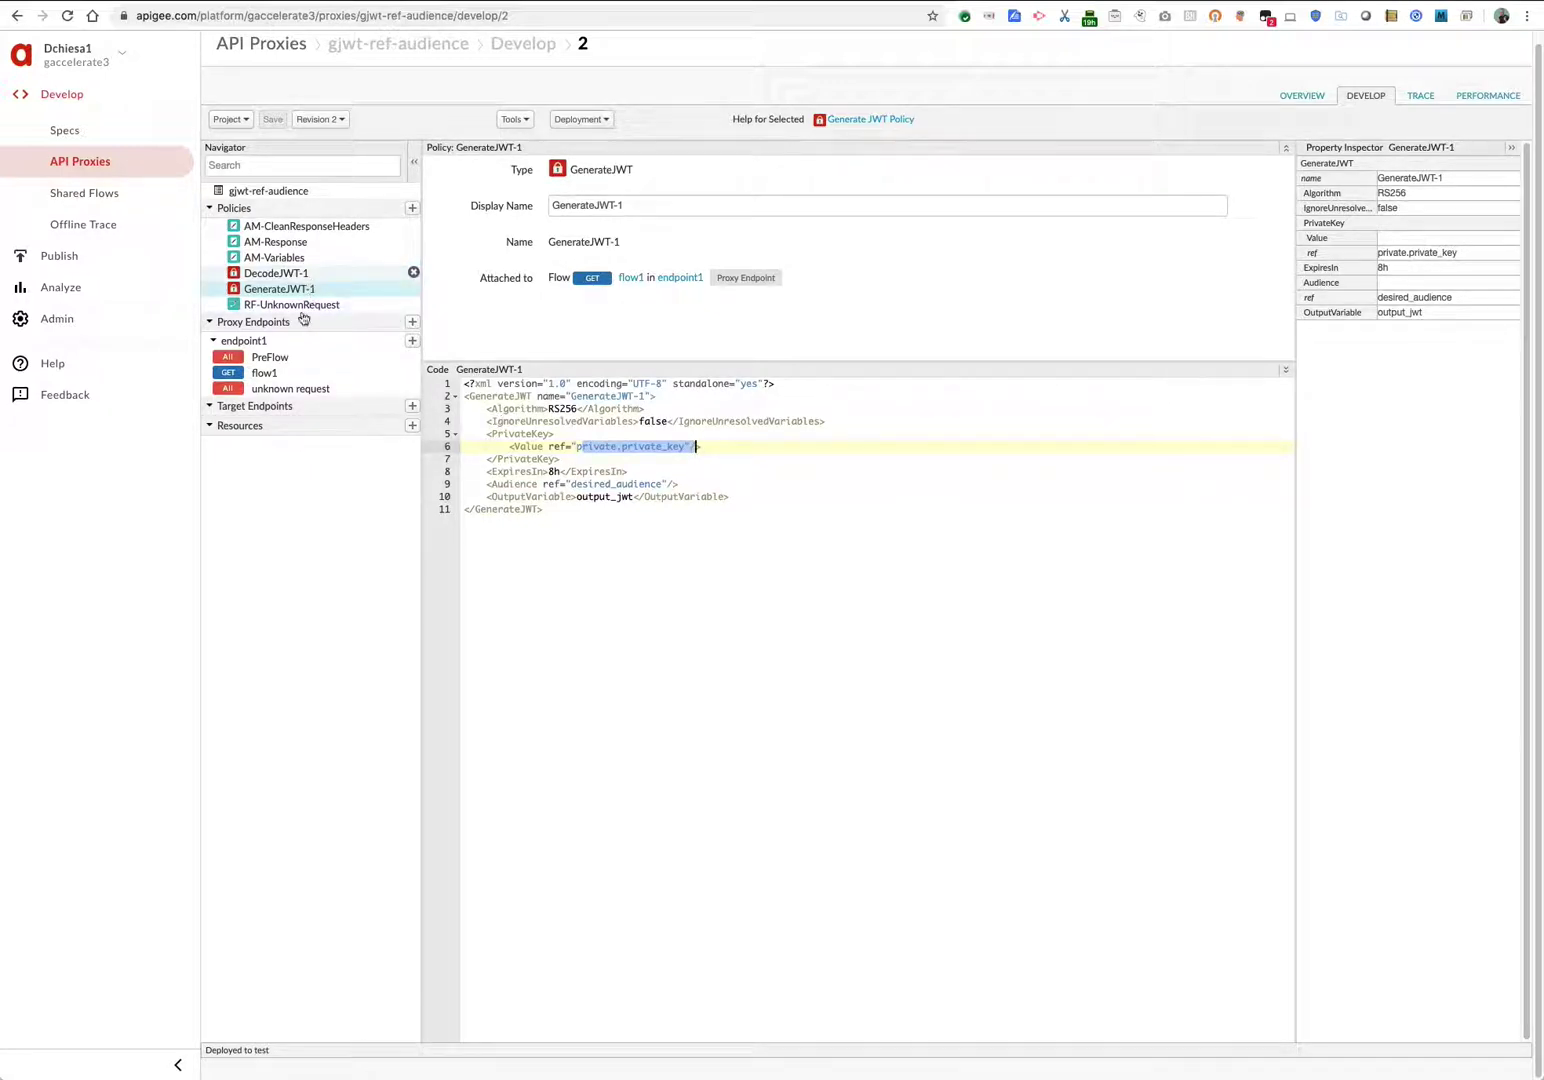
click(296, 372)
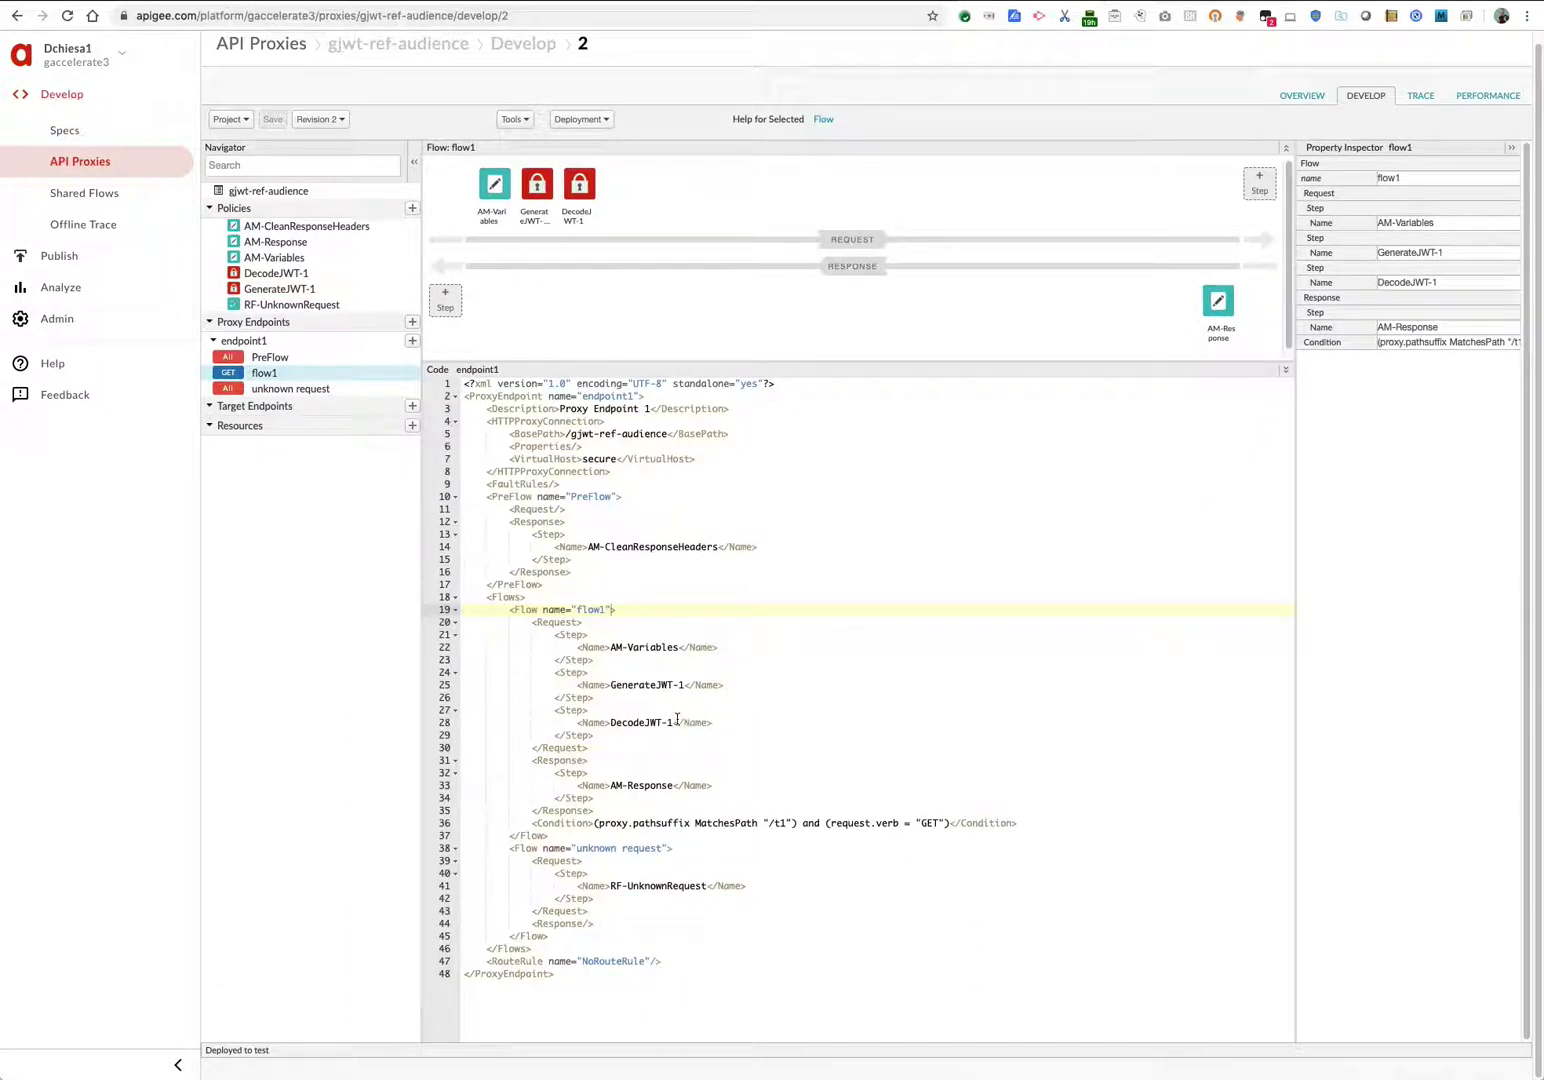
drag(677, 722, 587, 710)
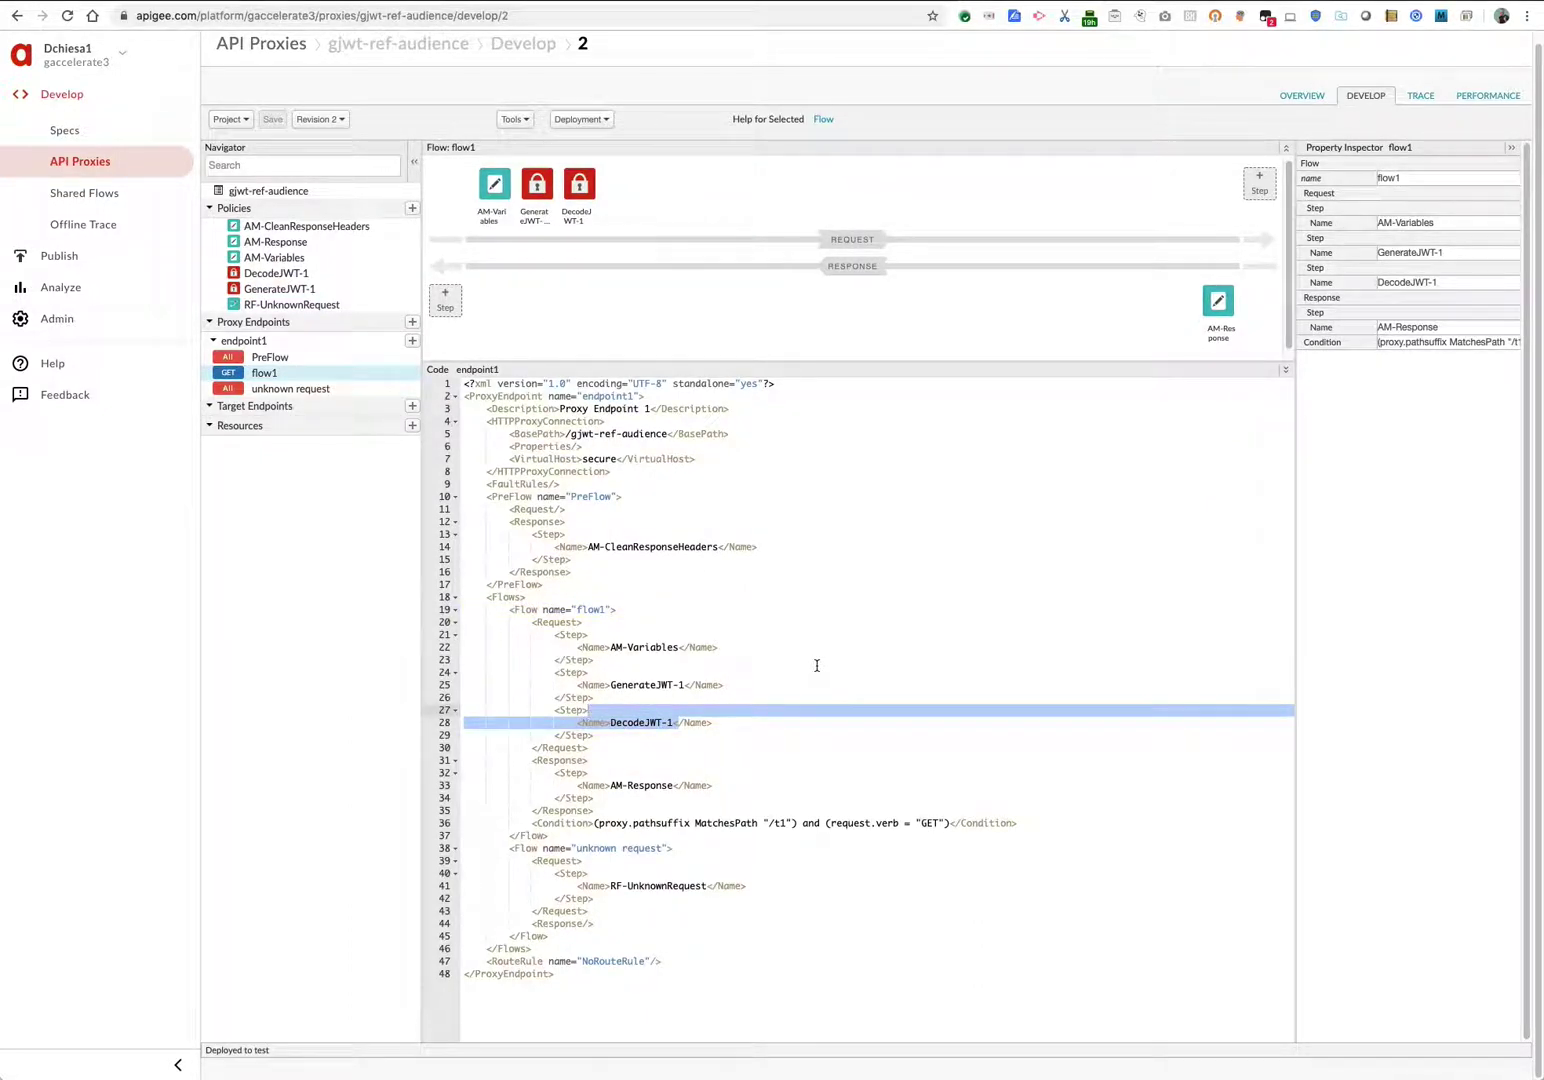
click(302, 274)
double_click(546, 409)
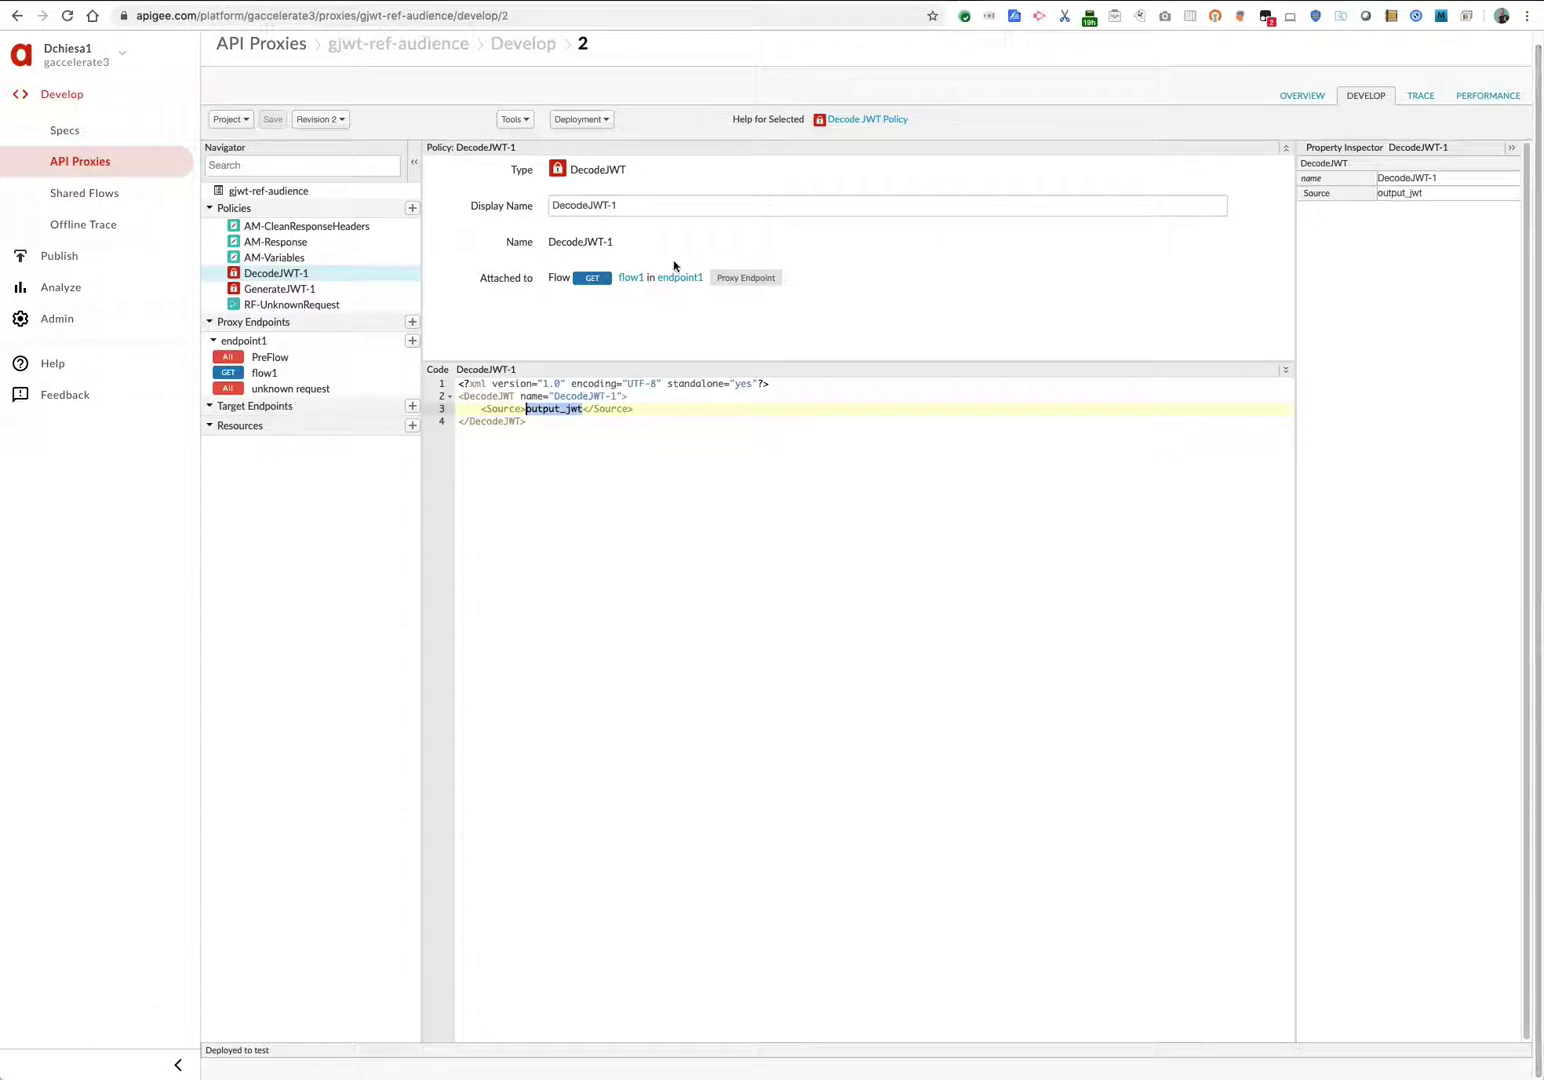
click(316, 294)
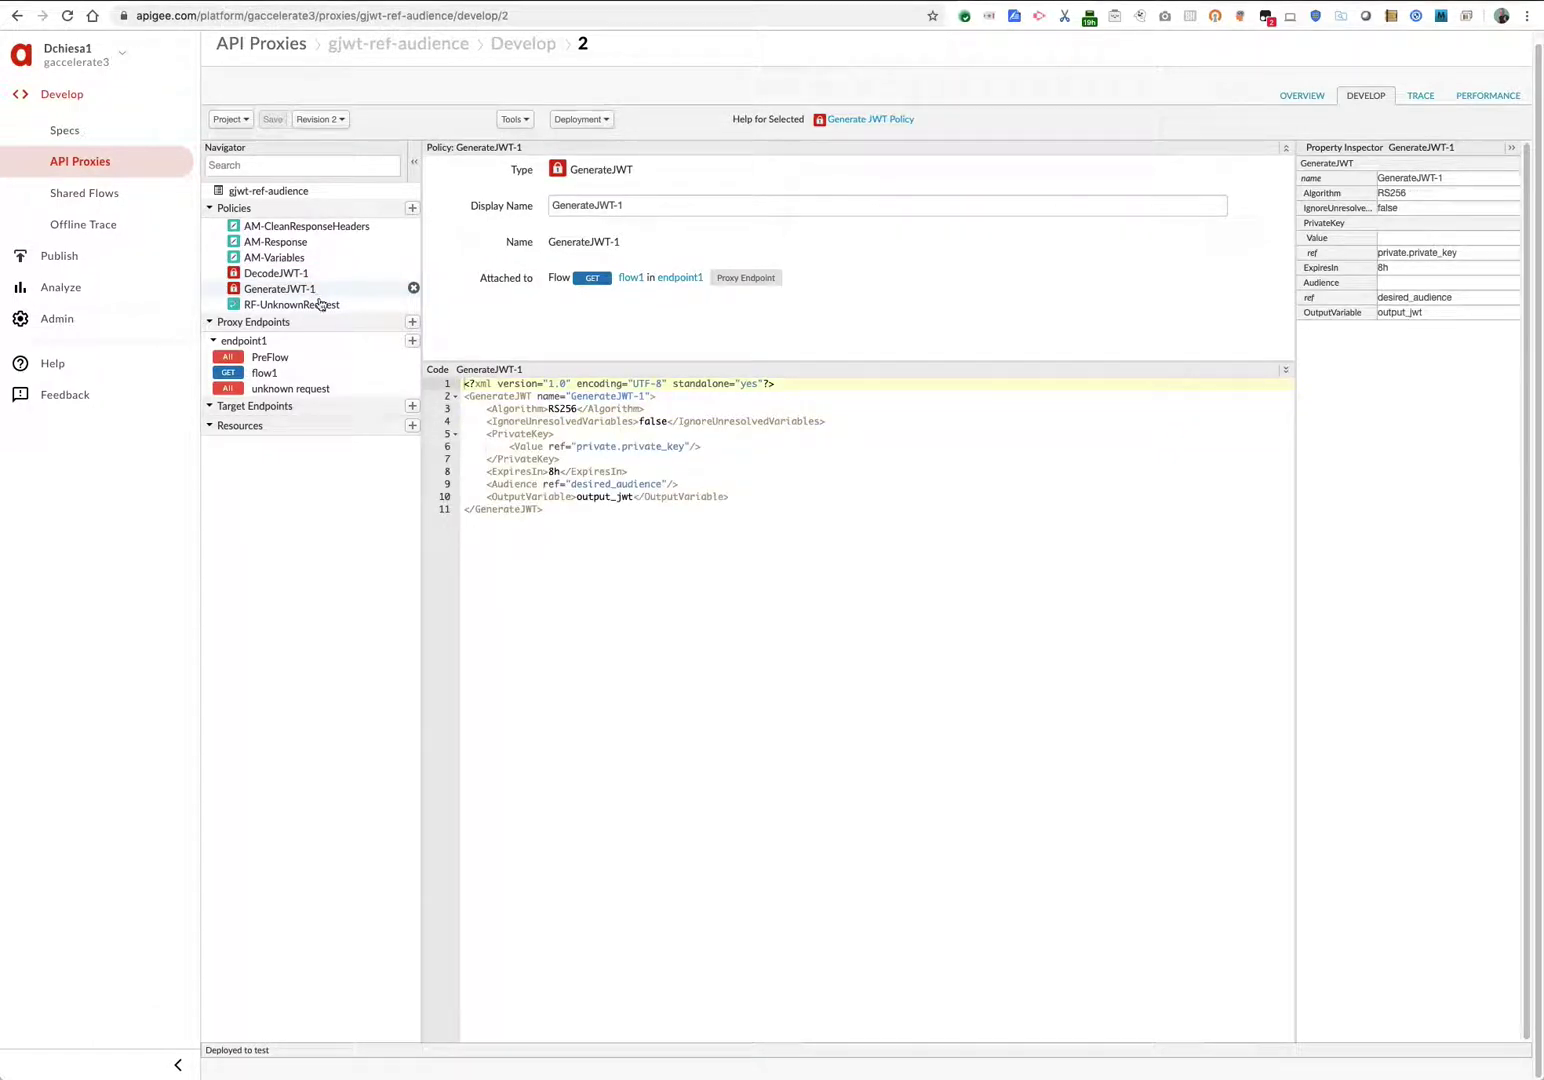
Step: Run a trace session, send a GET to /gjwt-ref-audience/t1, and inspect AM-Variables' assigned variables
click(1419, 96)
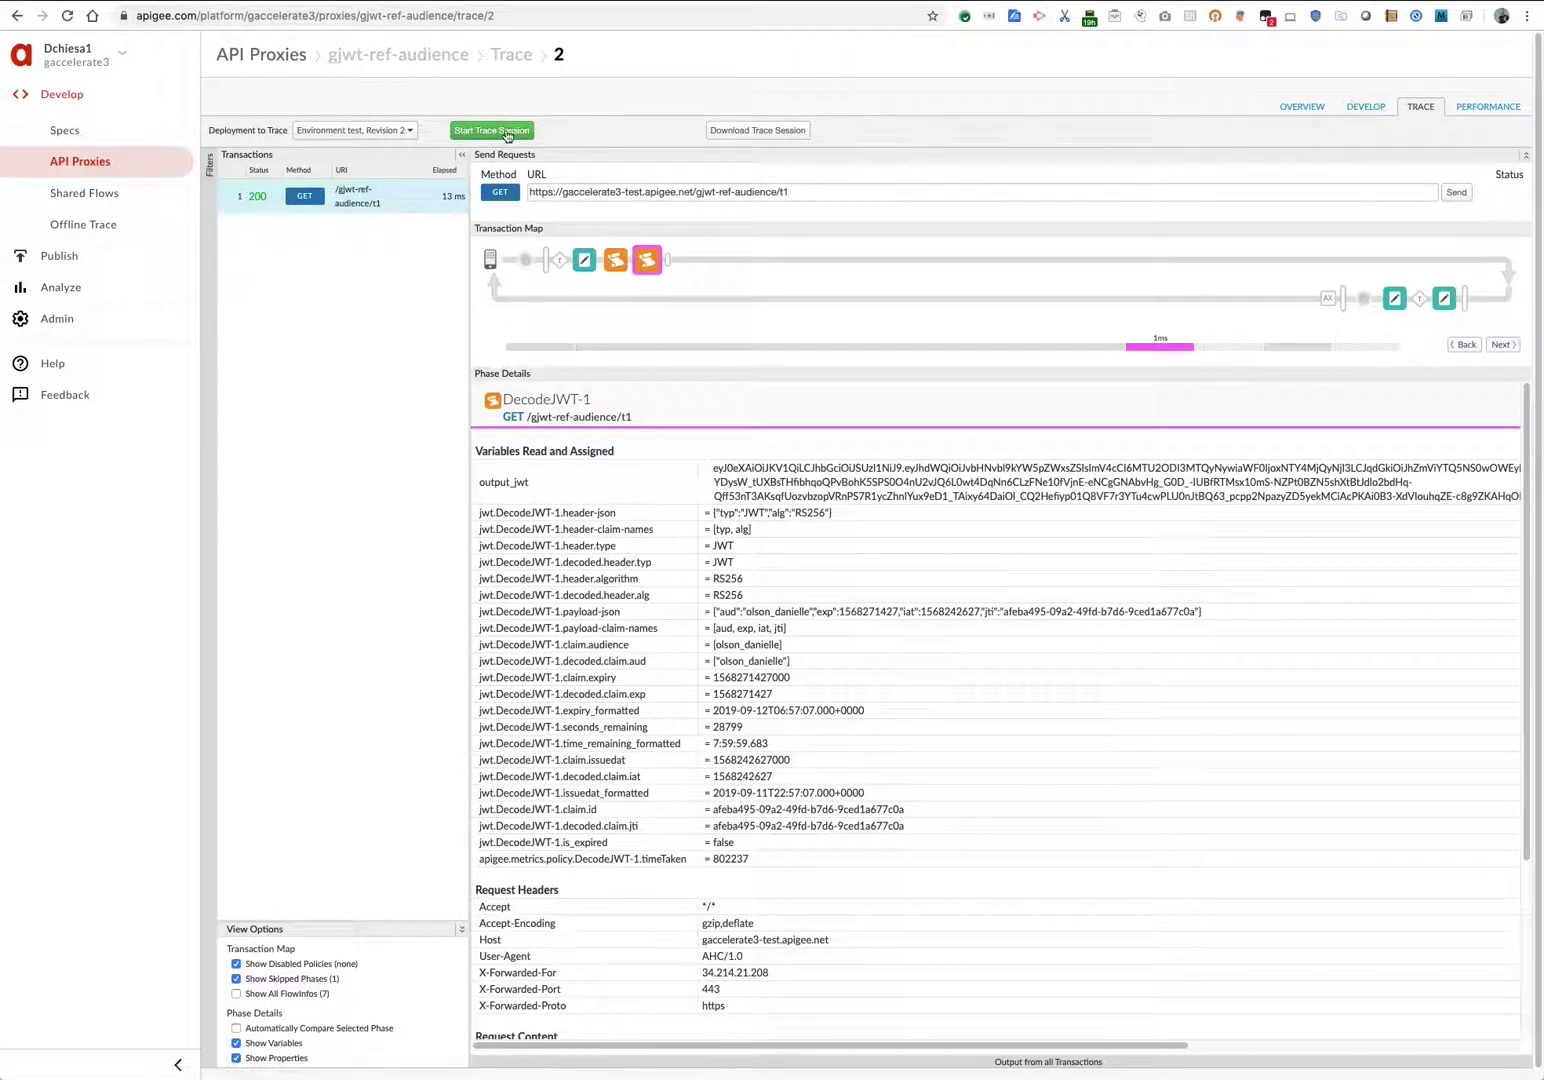
click(507, 133)
click(824, 193)
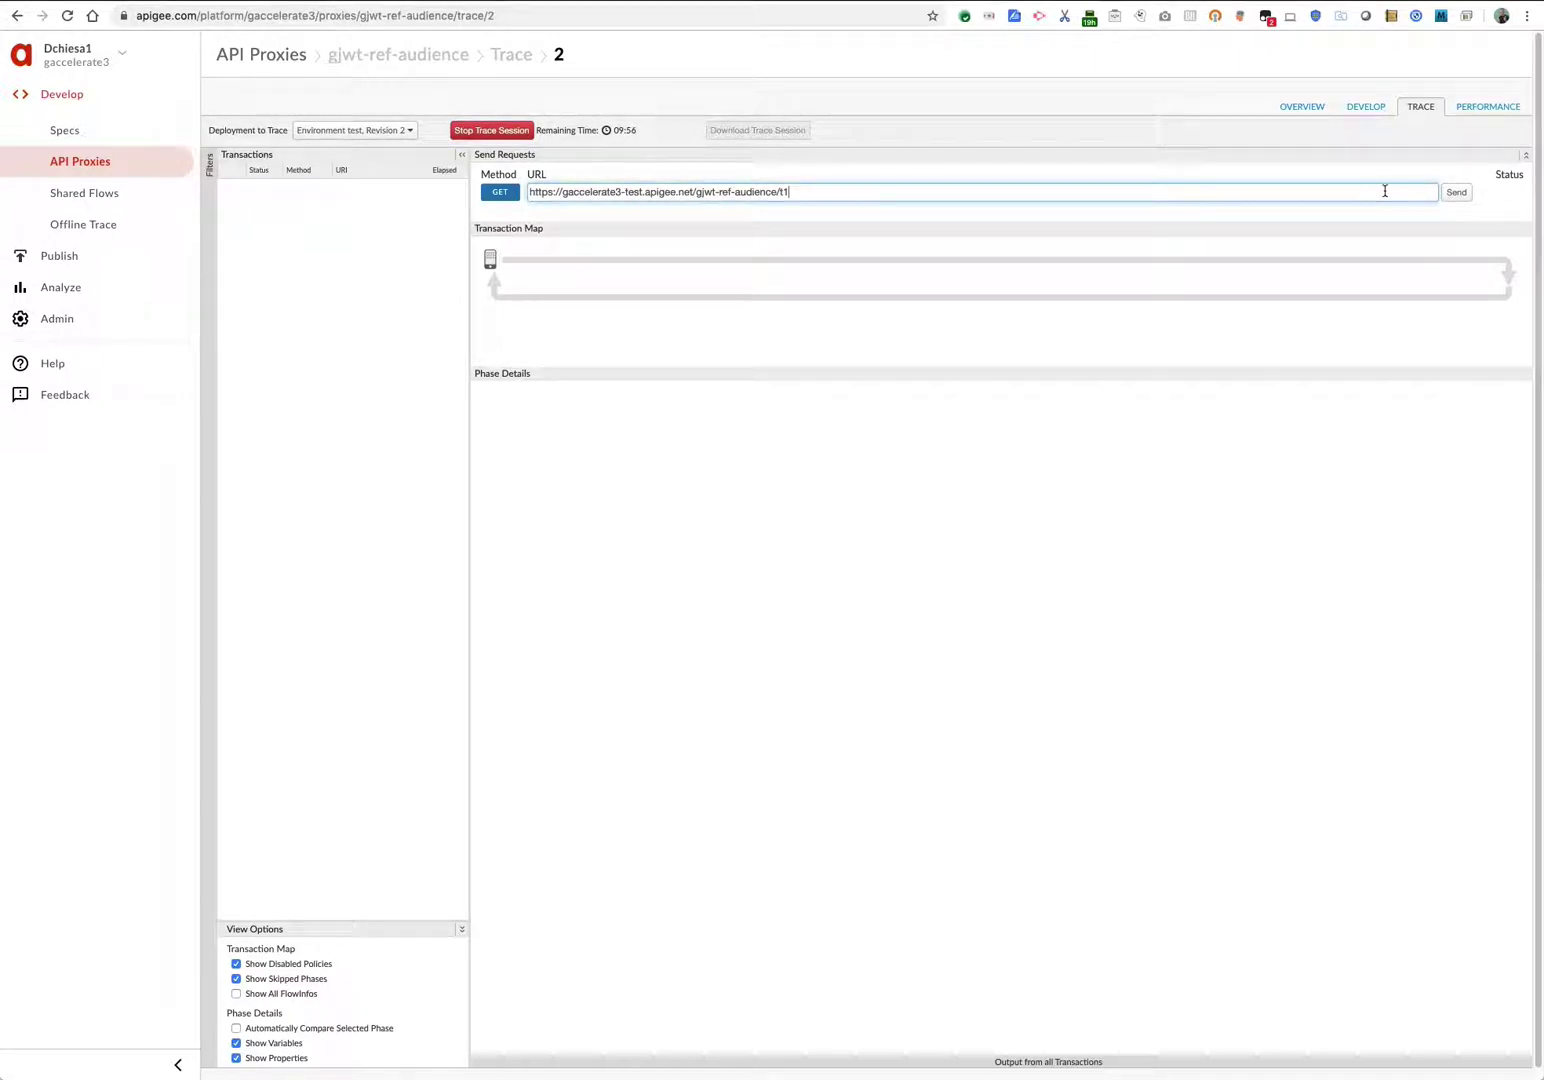
click(1462, 196)
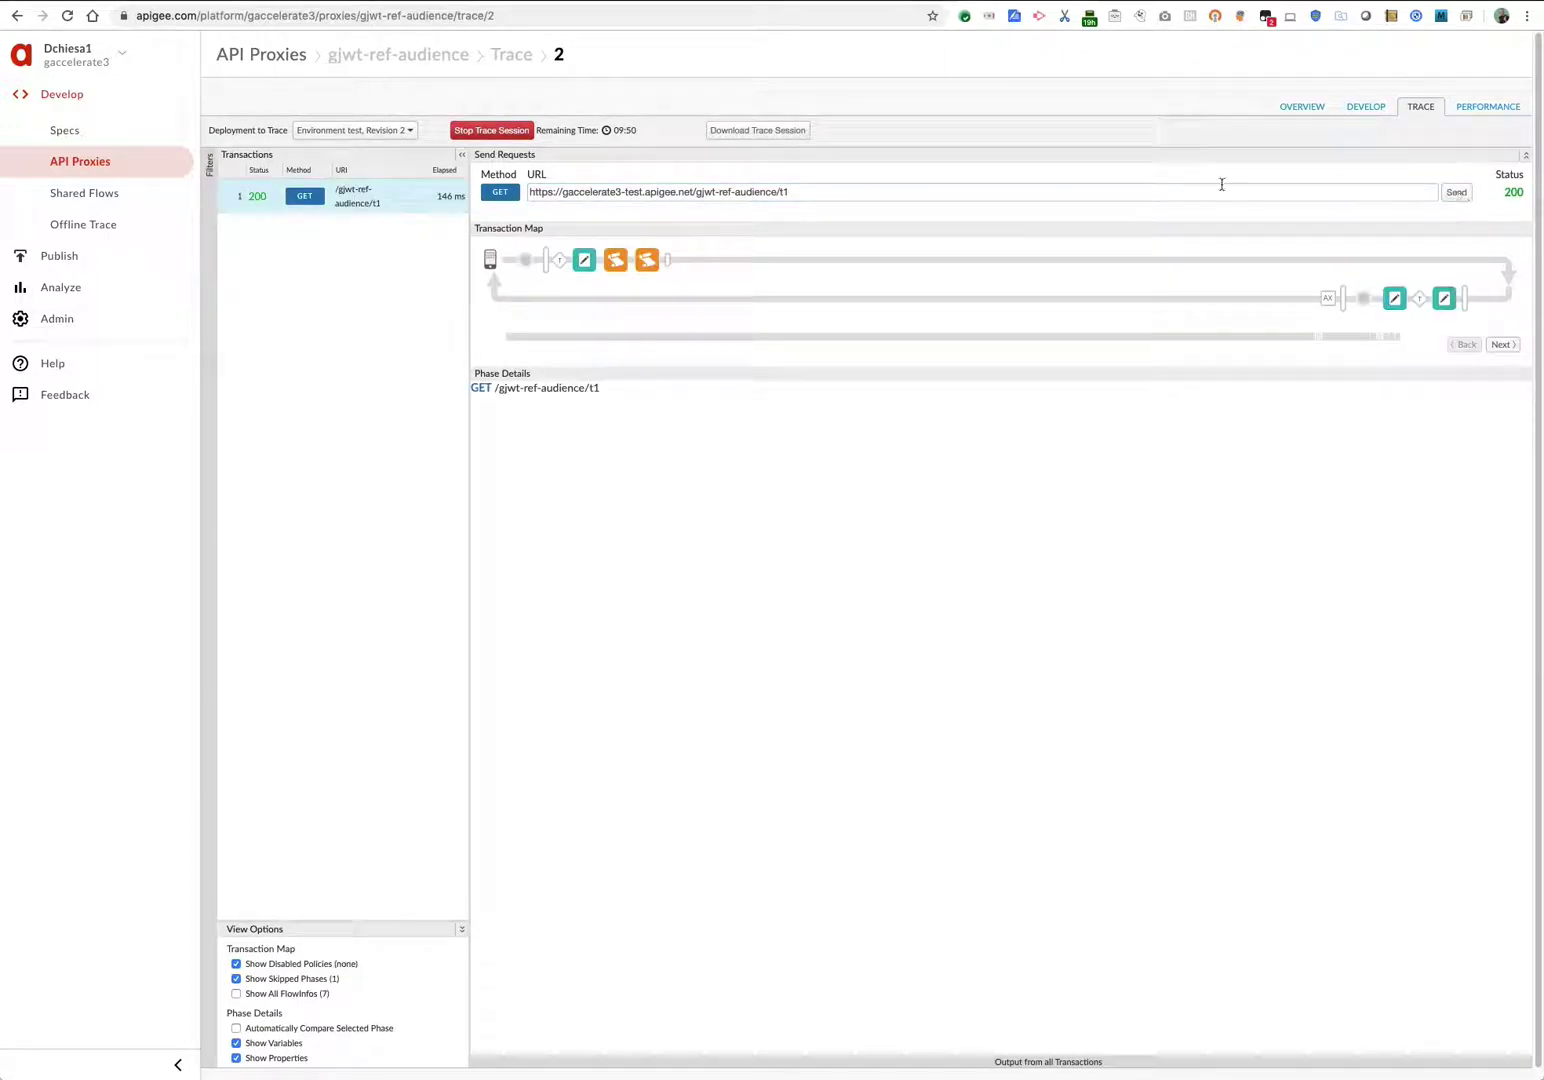
click(586, 262)
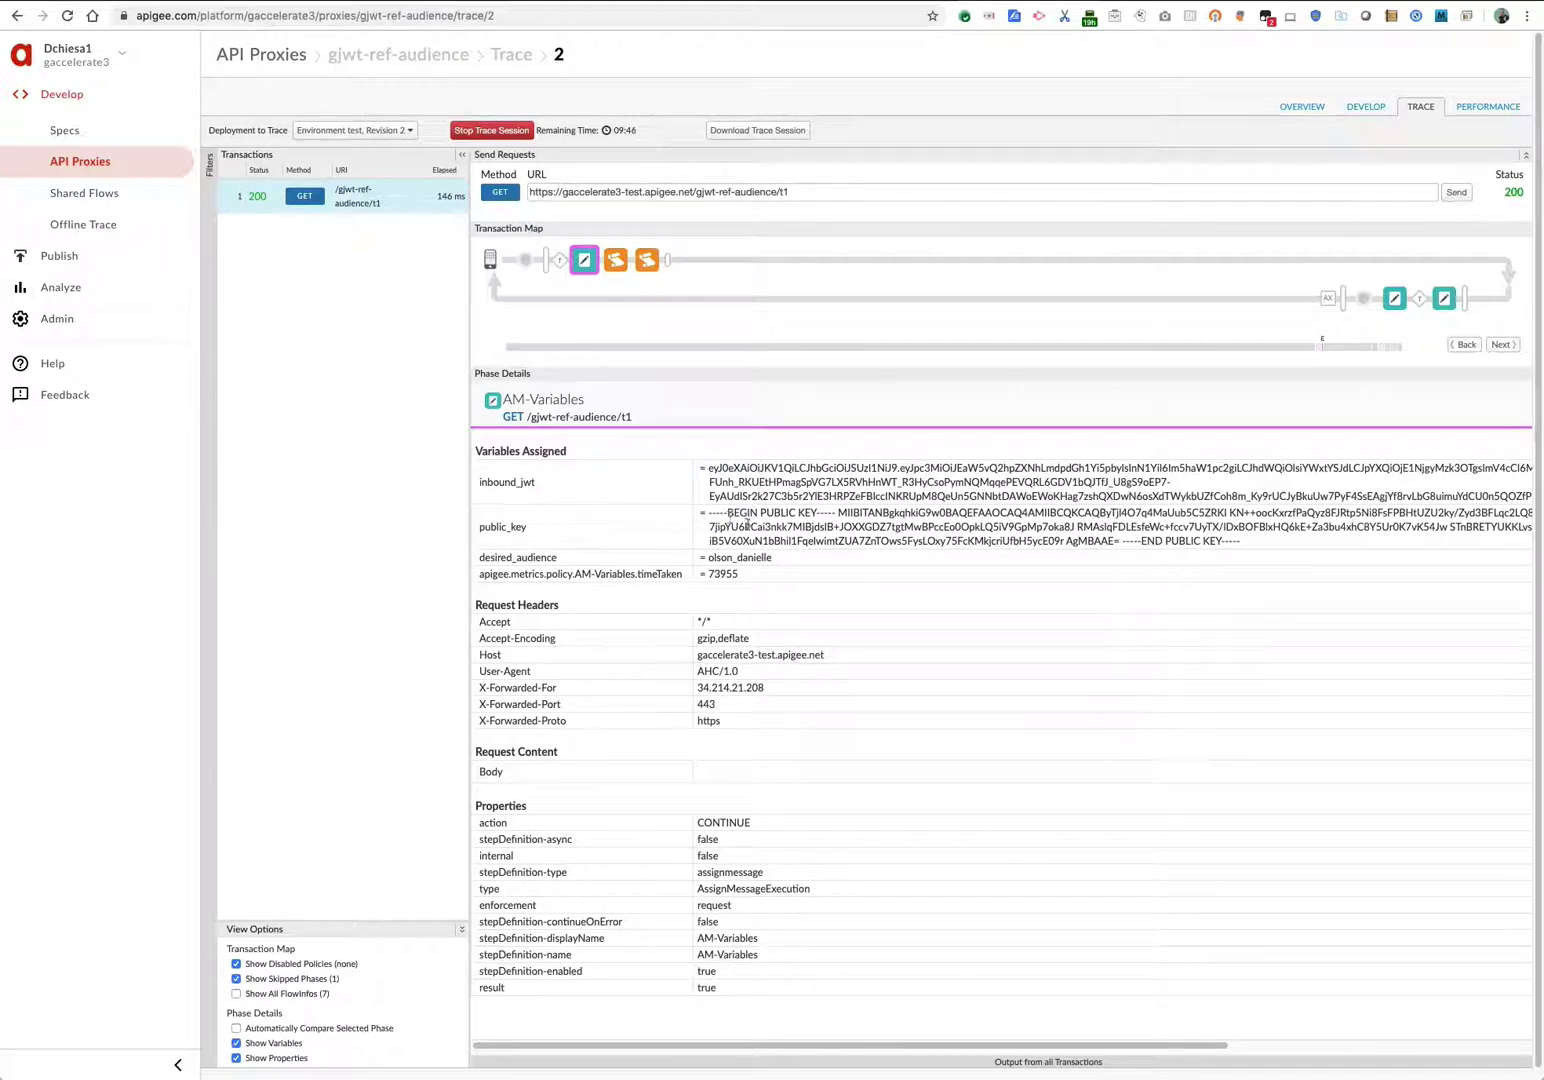
Step: Check AM-Variables' public_key and desired_audience values, then GenerateJWT-1's output_jwt token
drag(742, 518, 841, 528)
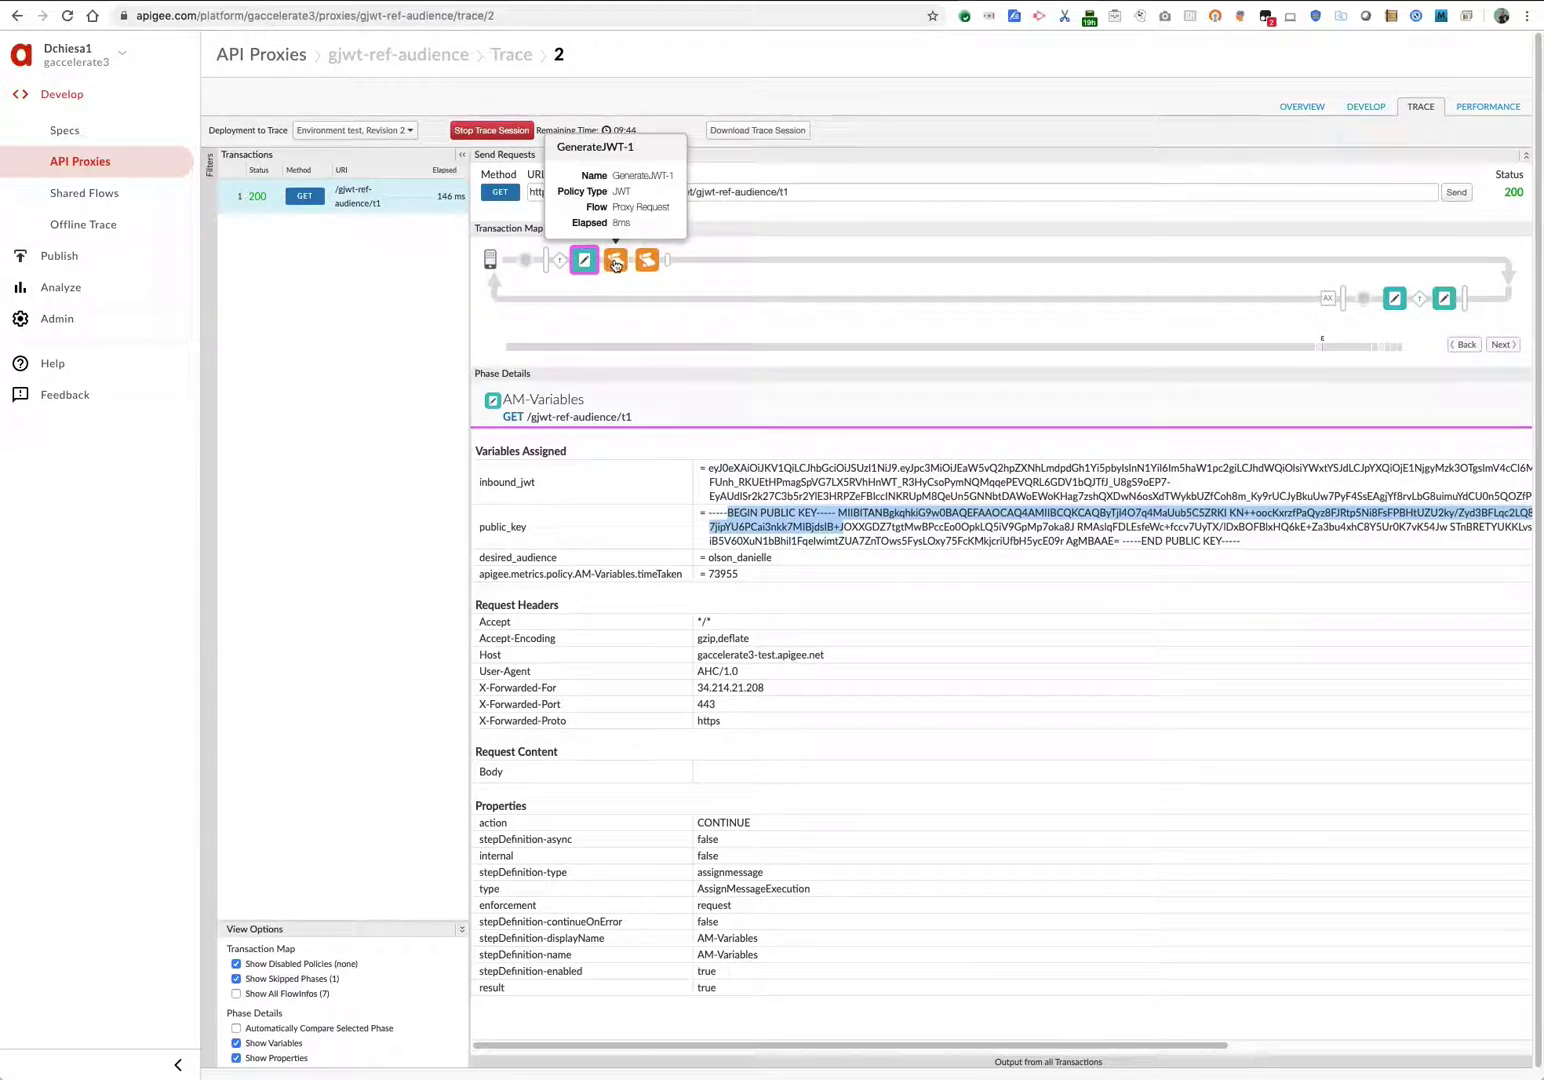
double_click(731, 558)
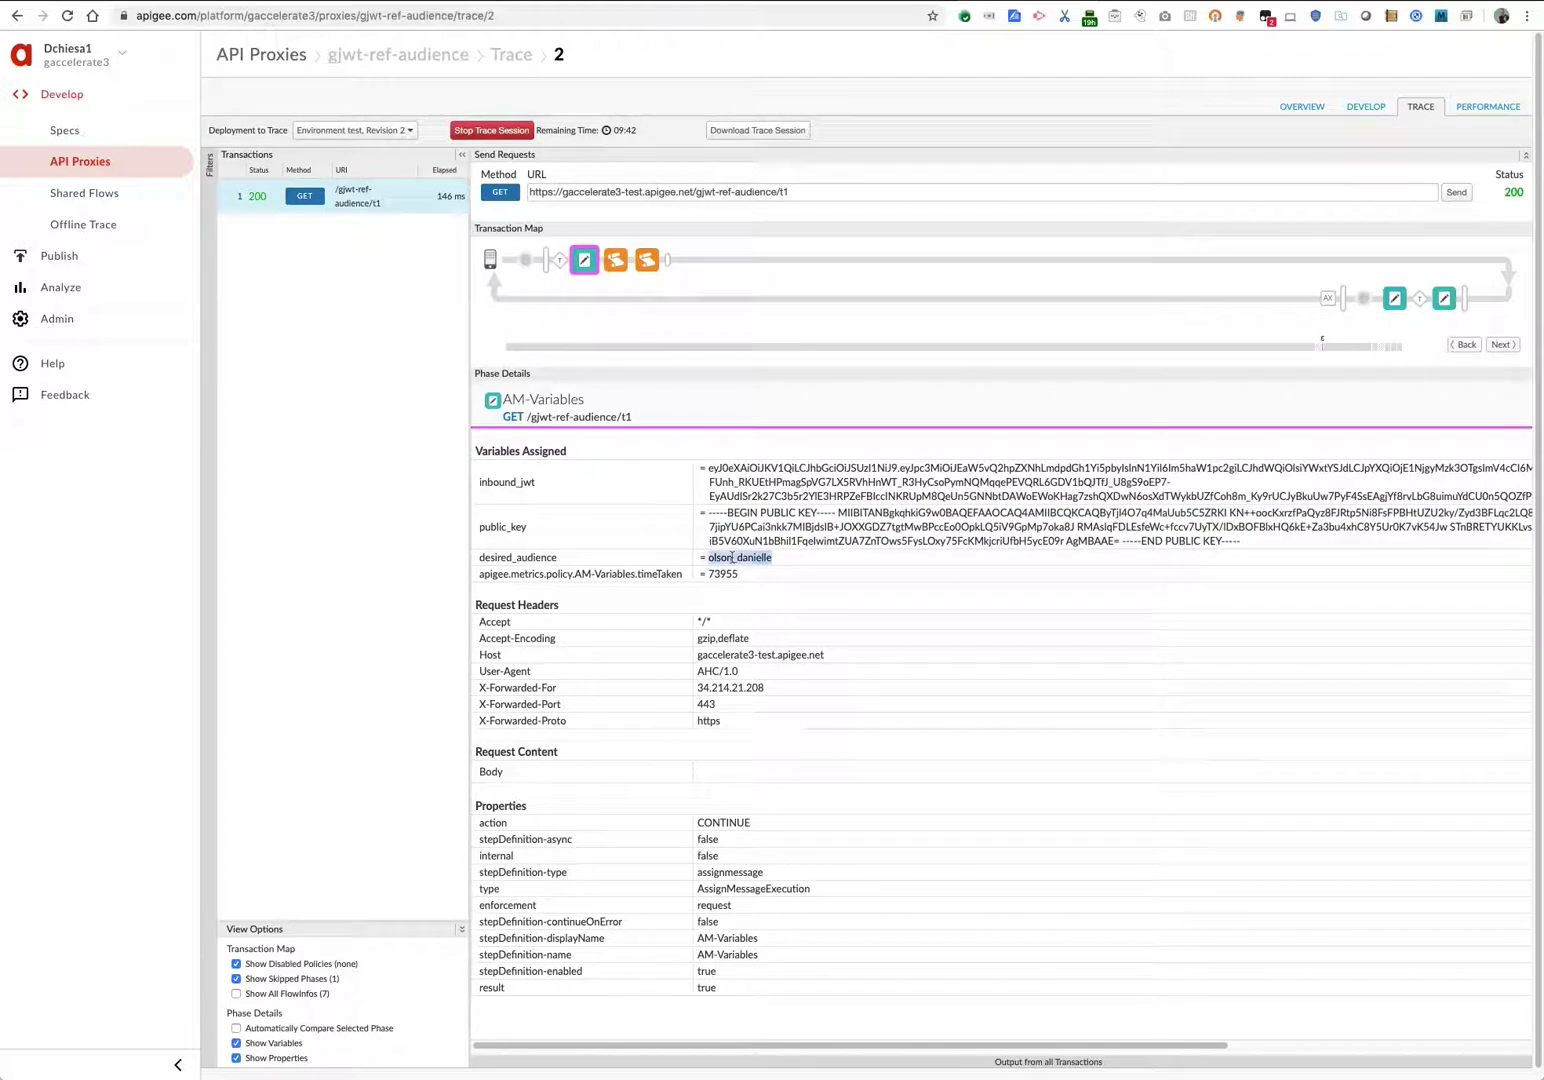
click(615, 265)
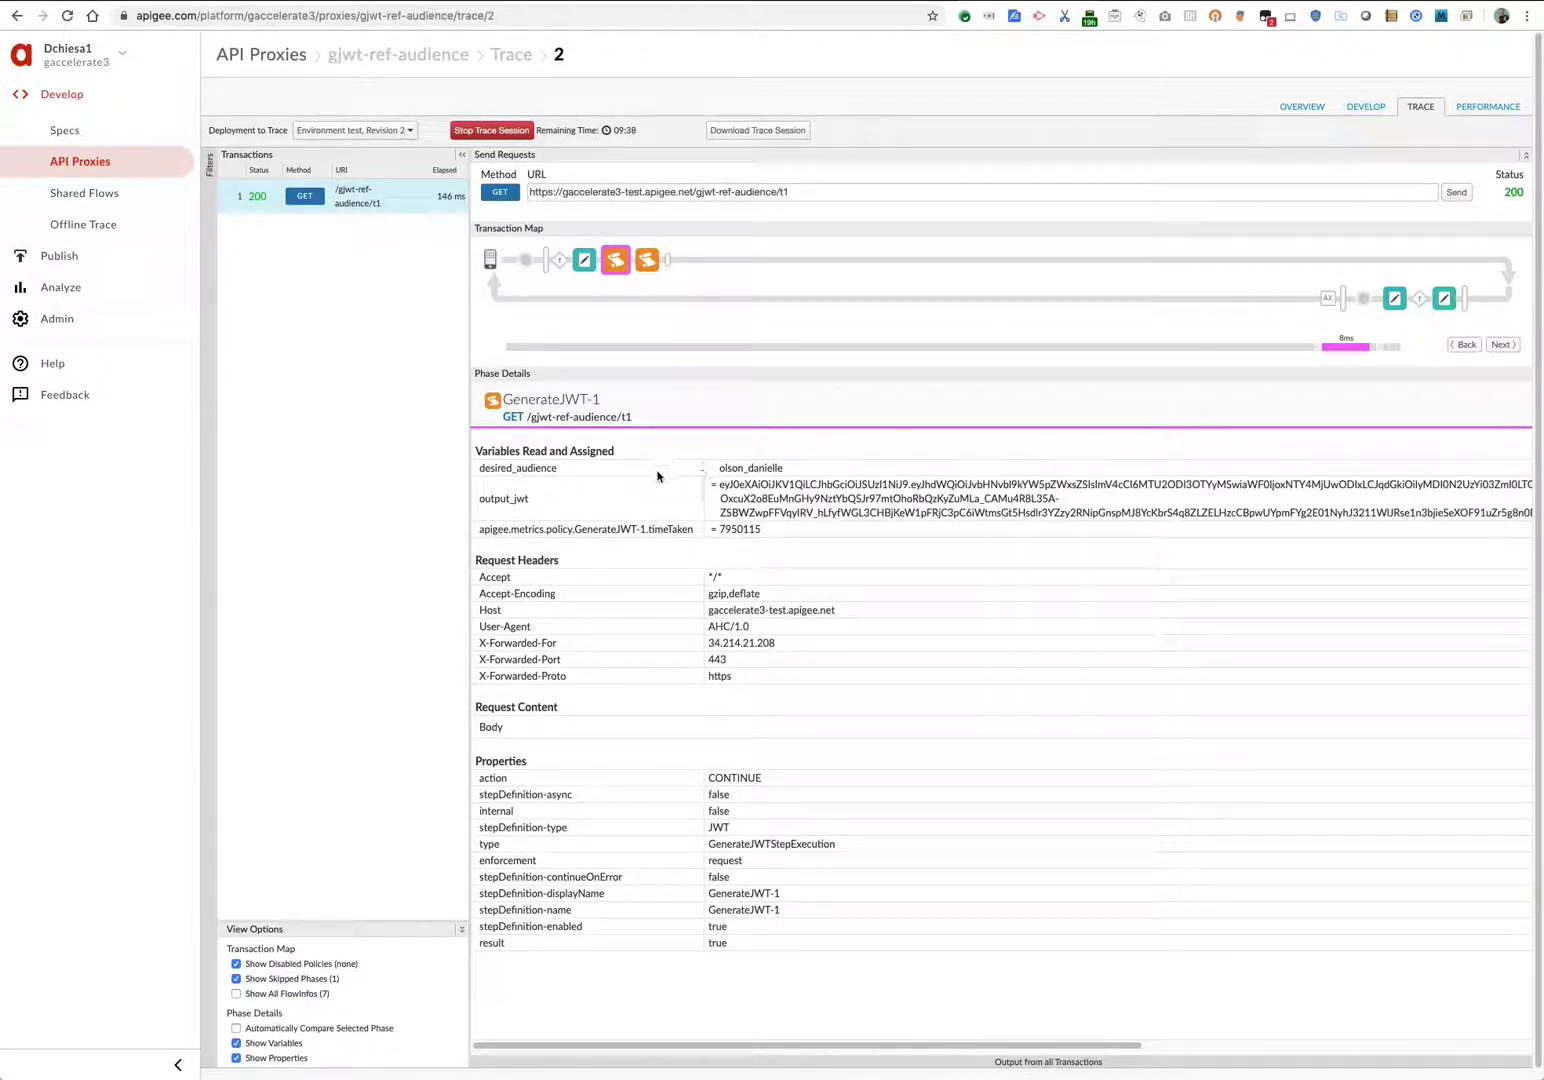
drag(717, 485, 1089, 513)
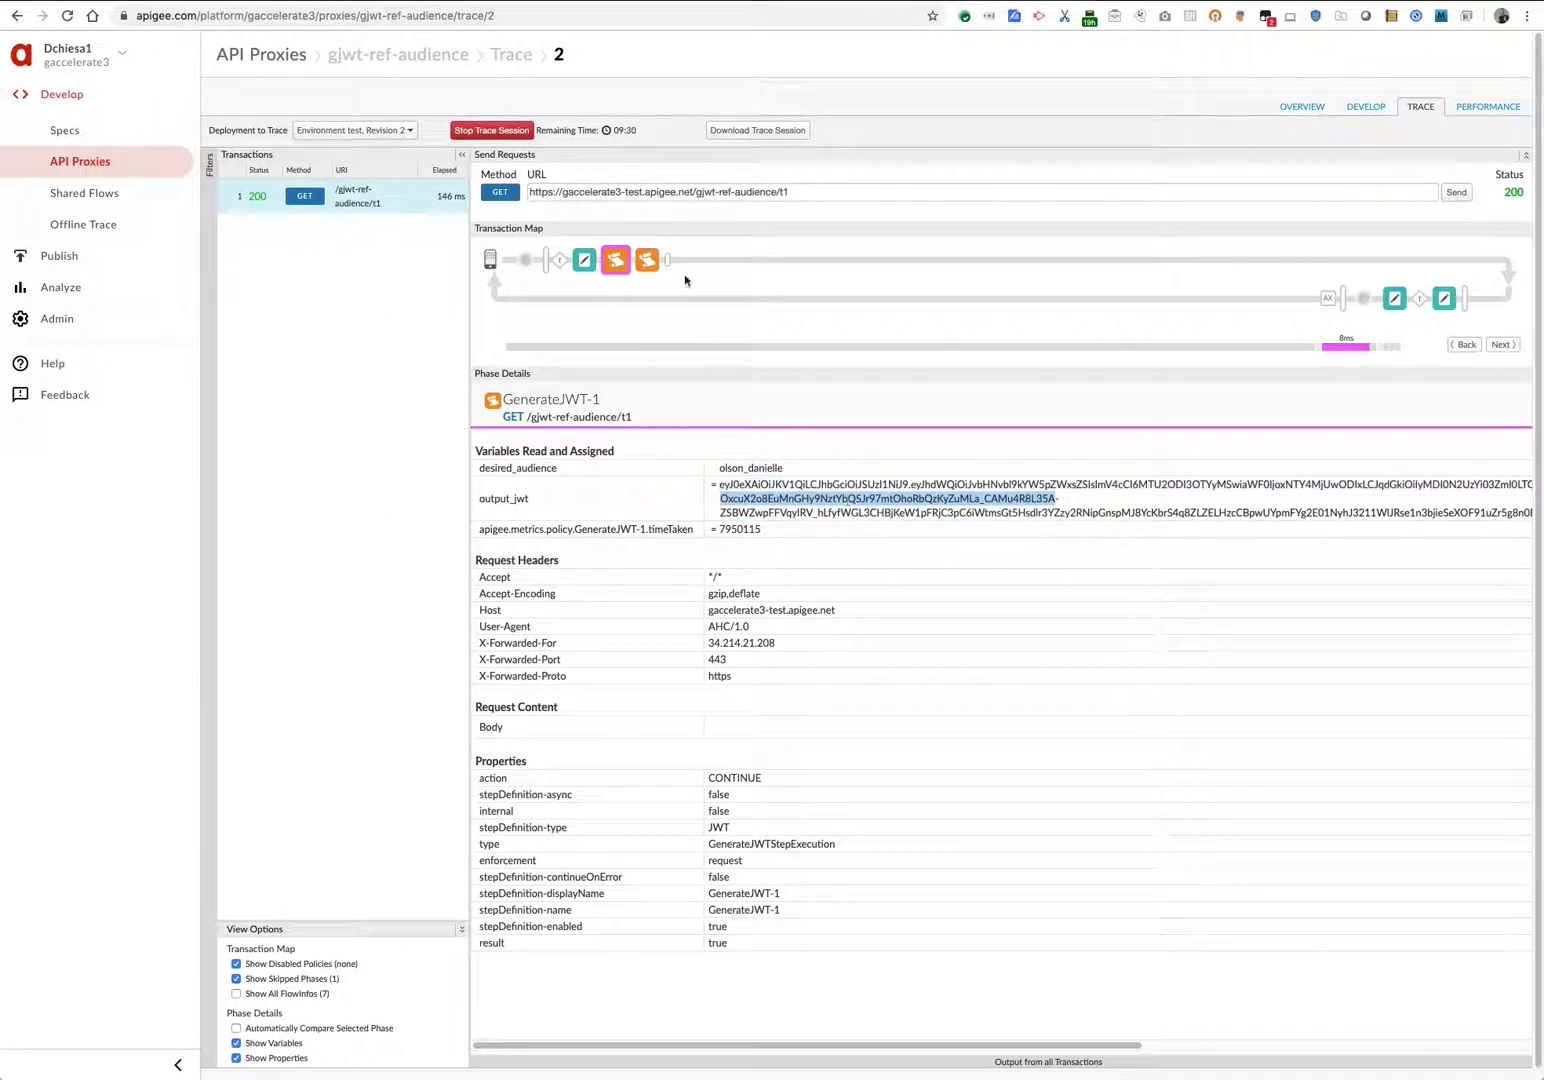
click(647, 262)
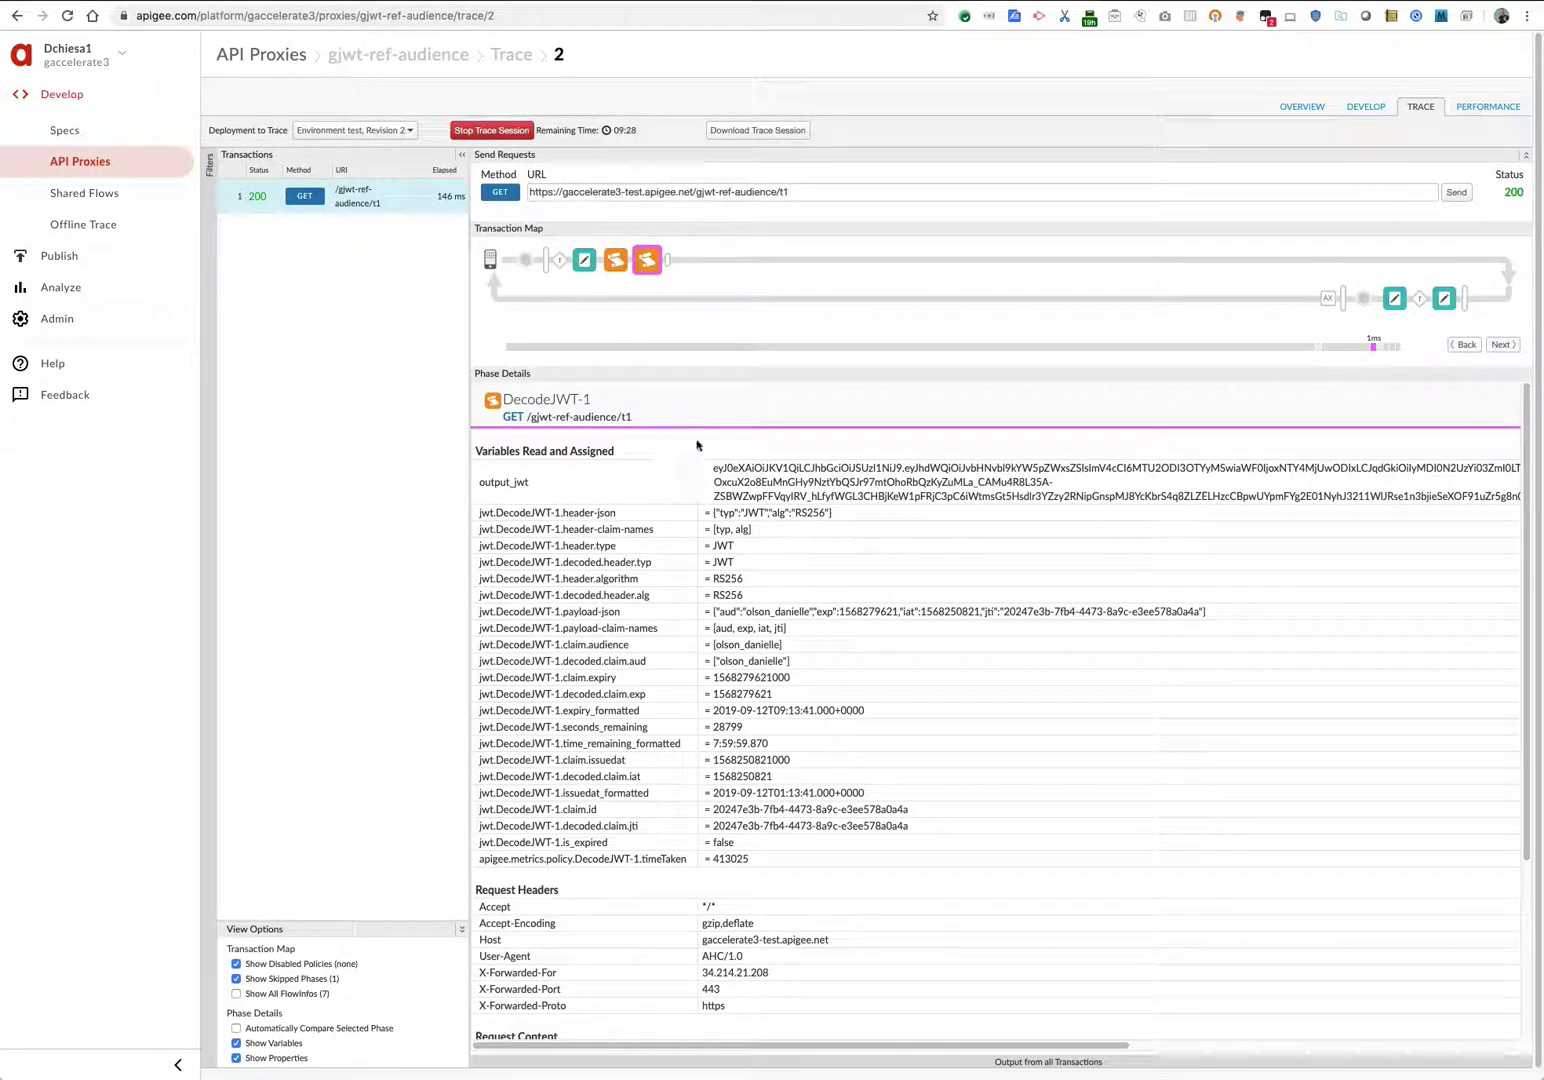
drag(736, 611, 1221, 611)
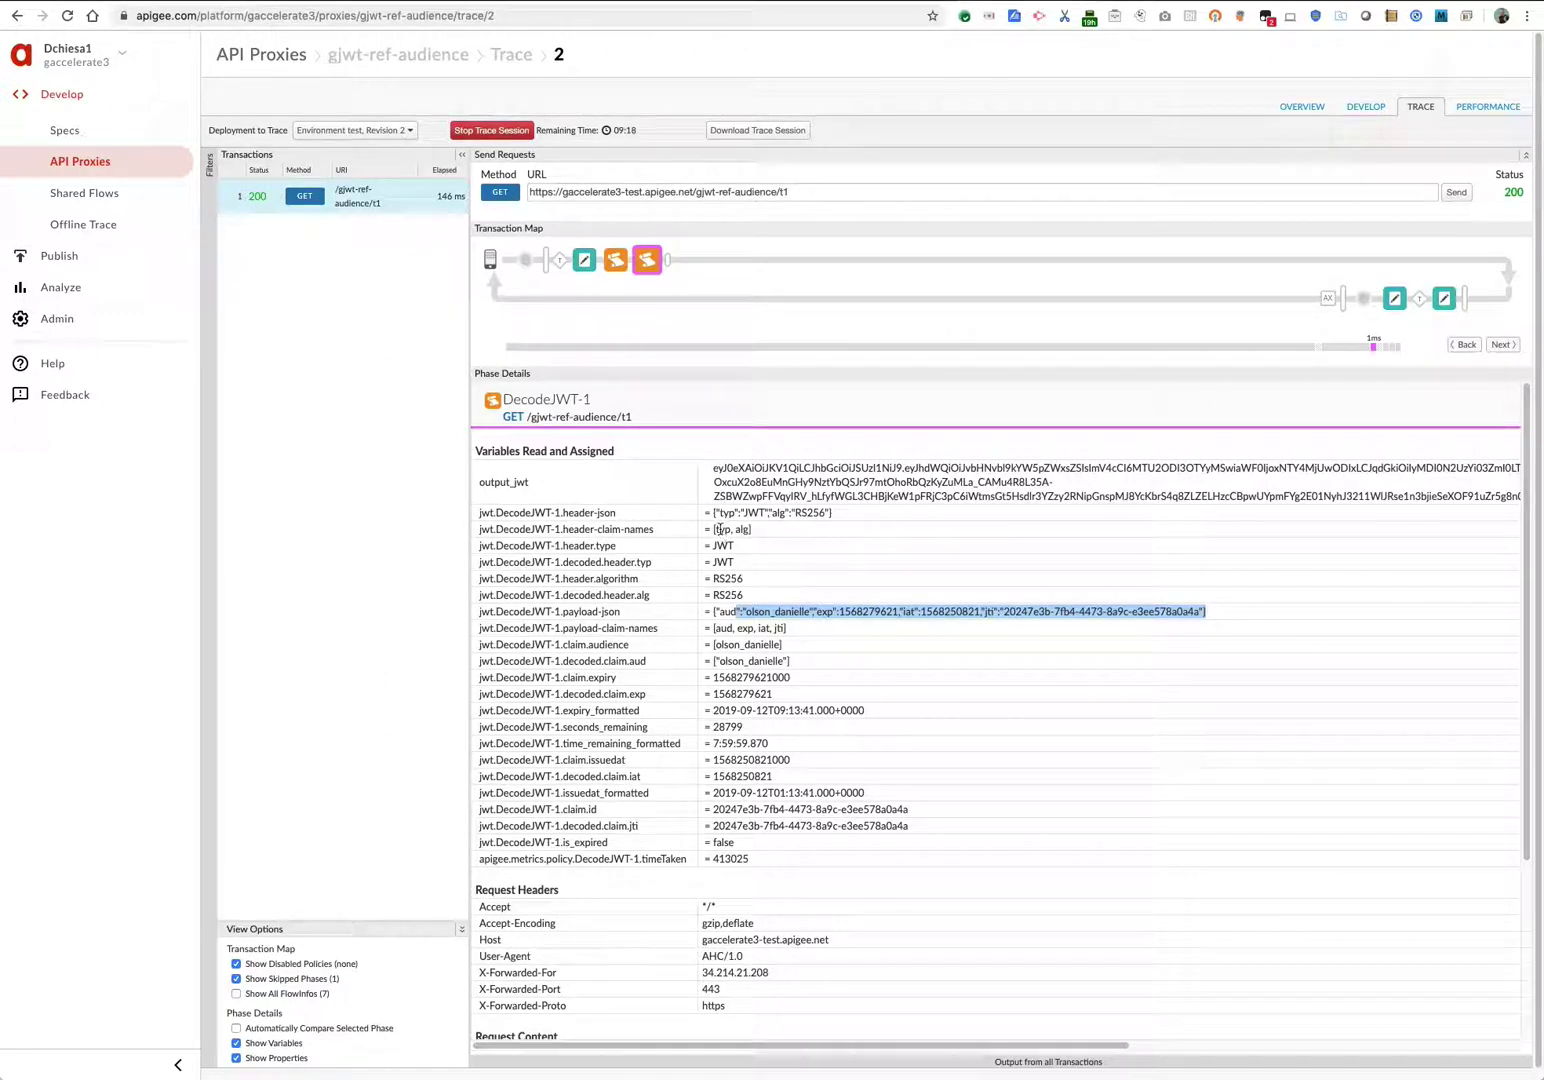
click(745, 612)
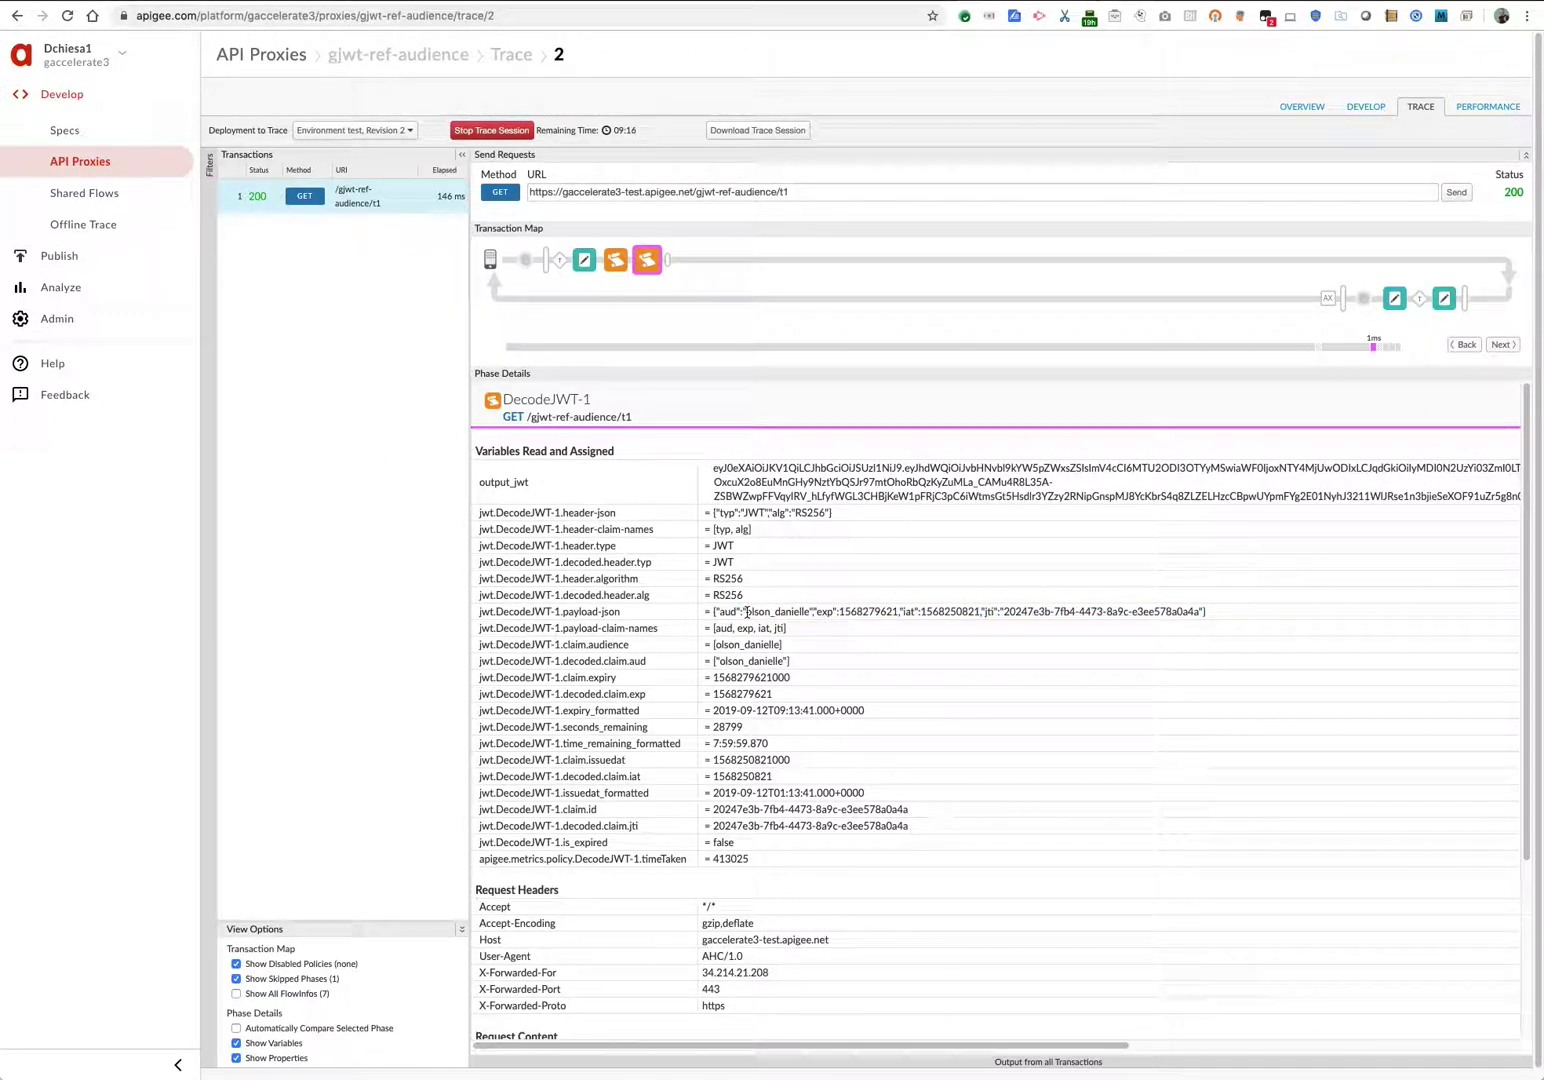
drag(745, 612, 806, 612)
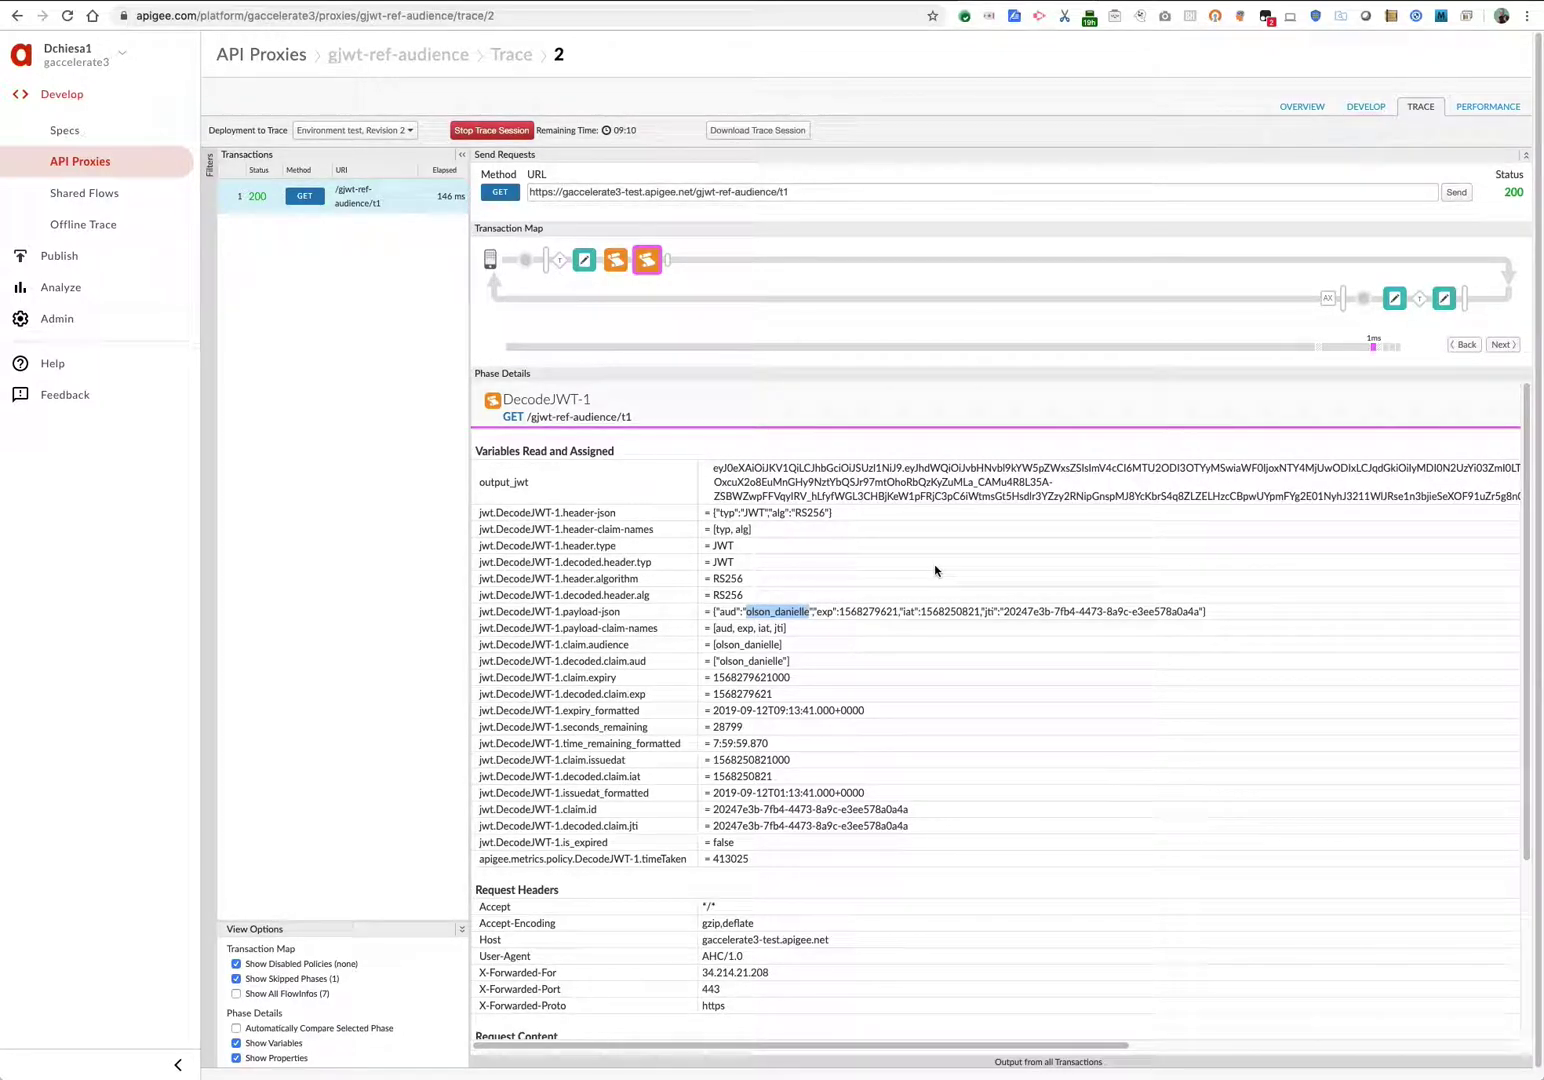
Step: Return to GenerateJWT-1's XML and mark its Audience element referencing desired_audience
click(1365, 106)
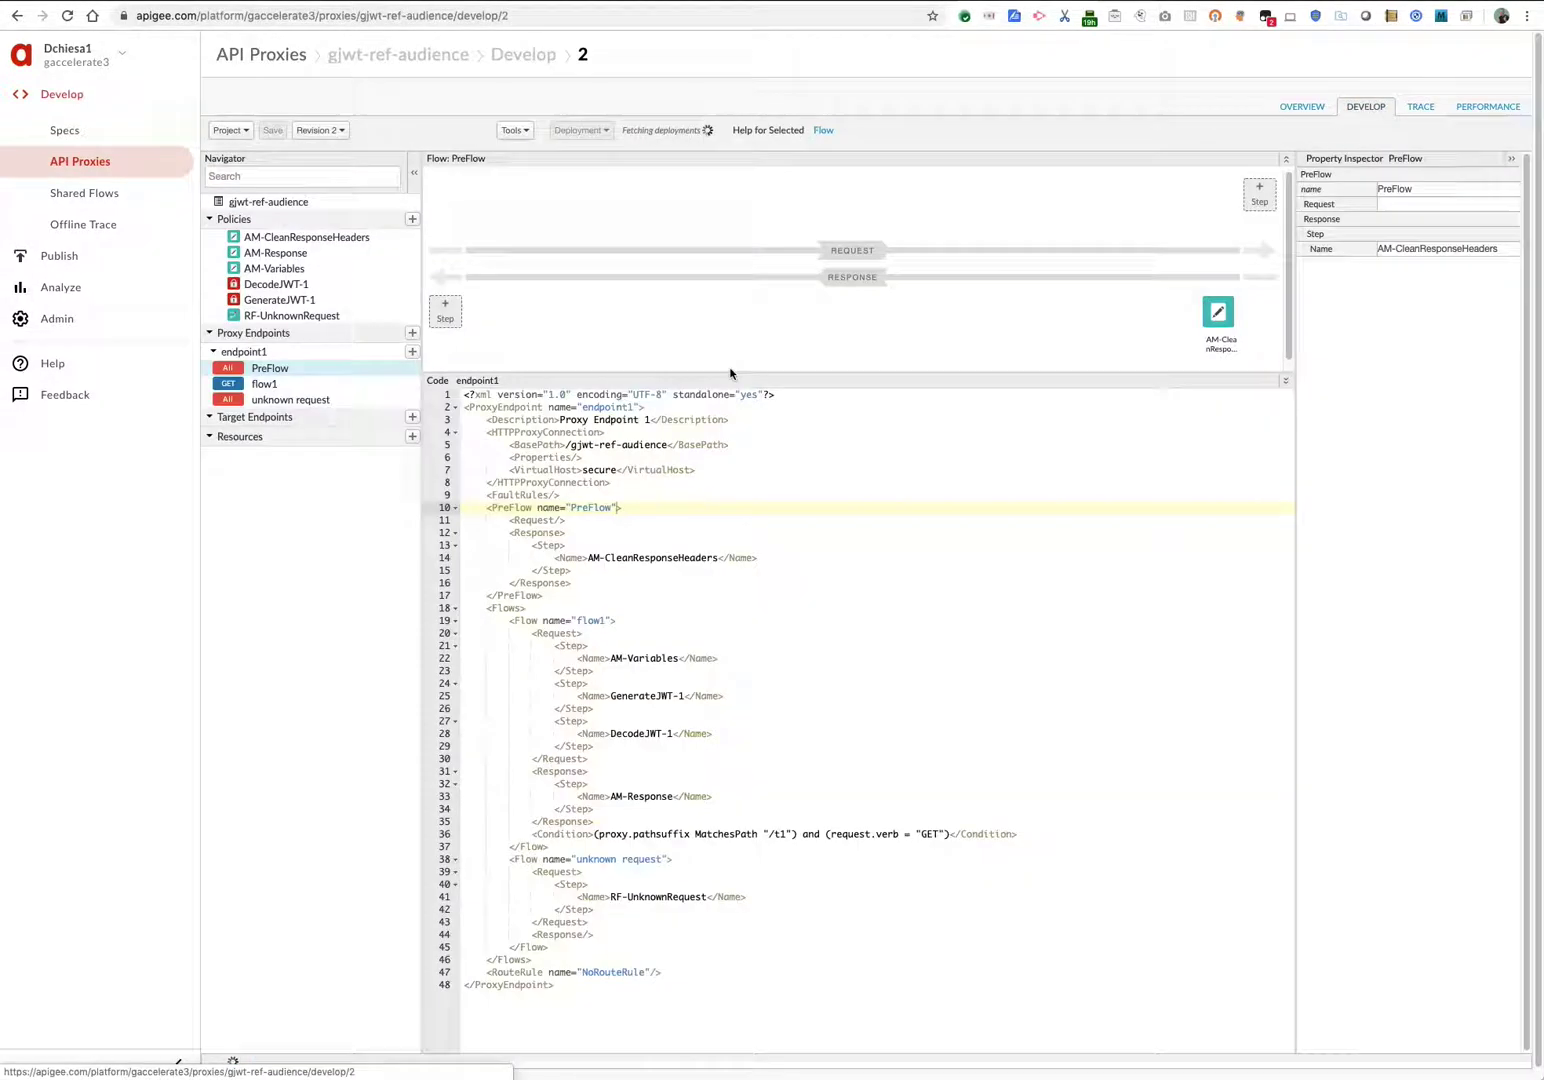
click(311, 300)
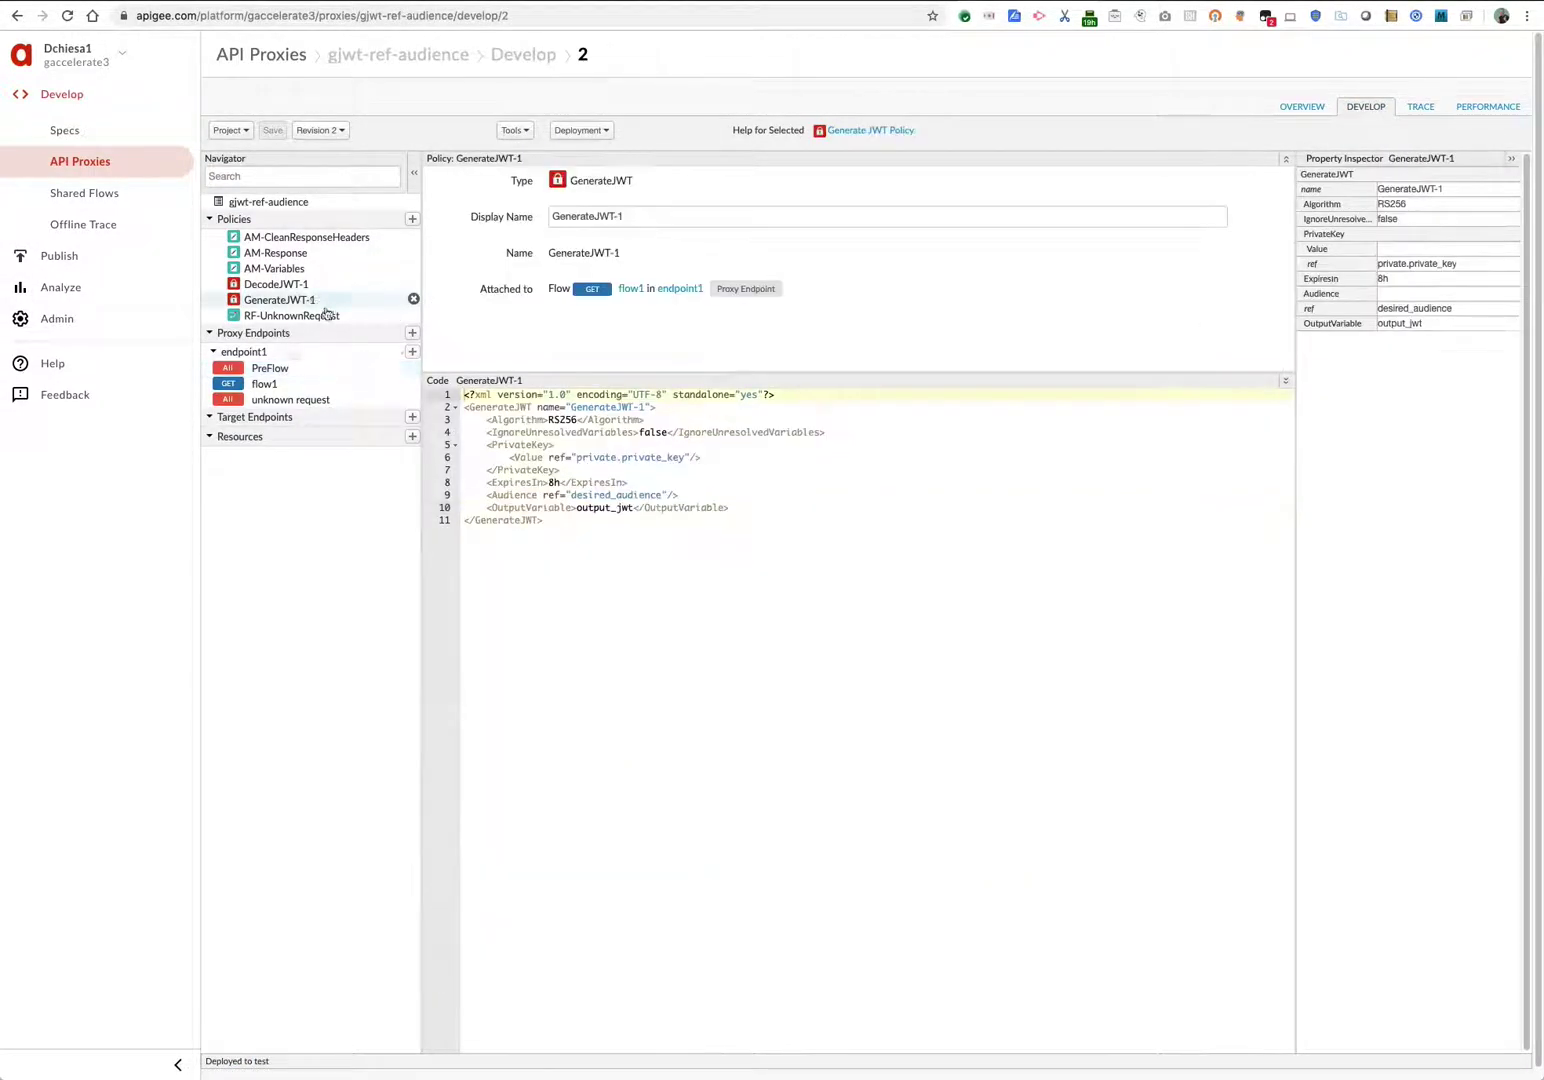
double_click(528, 494)
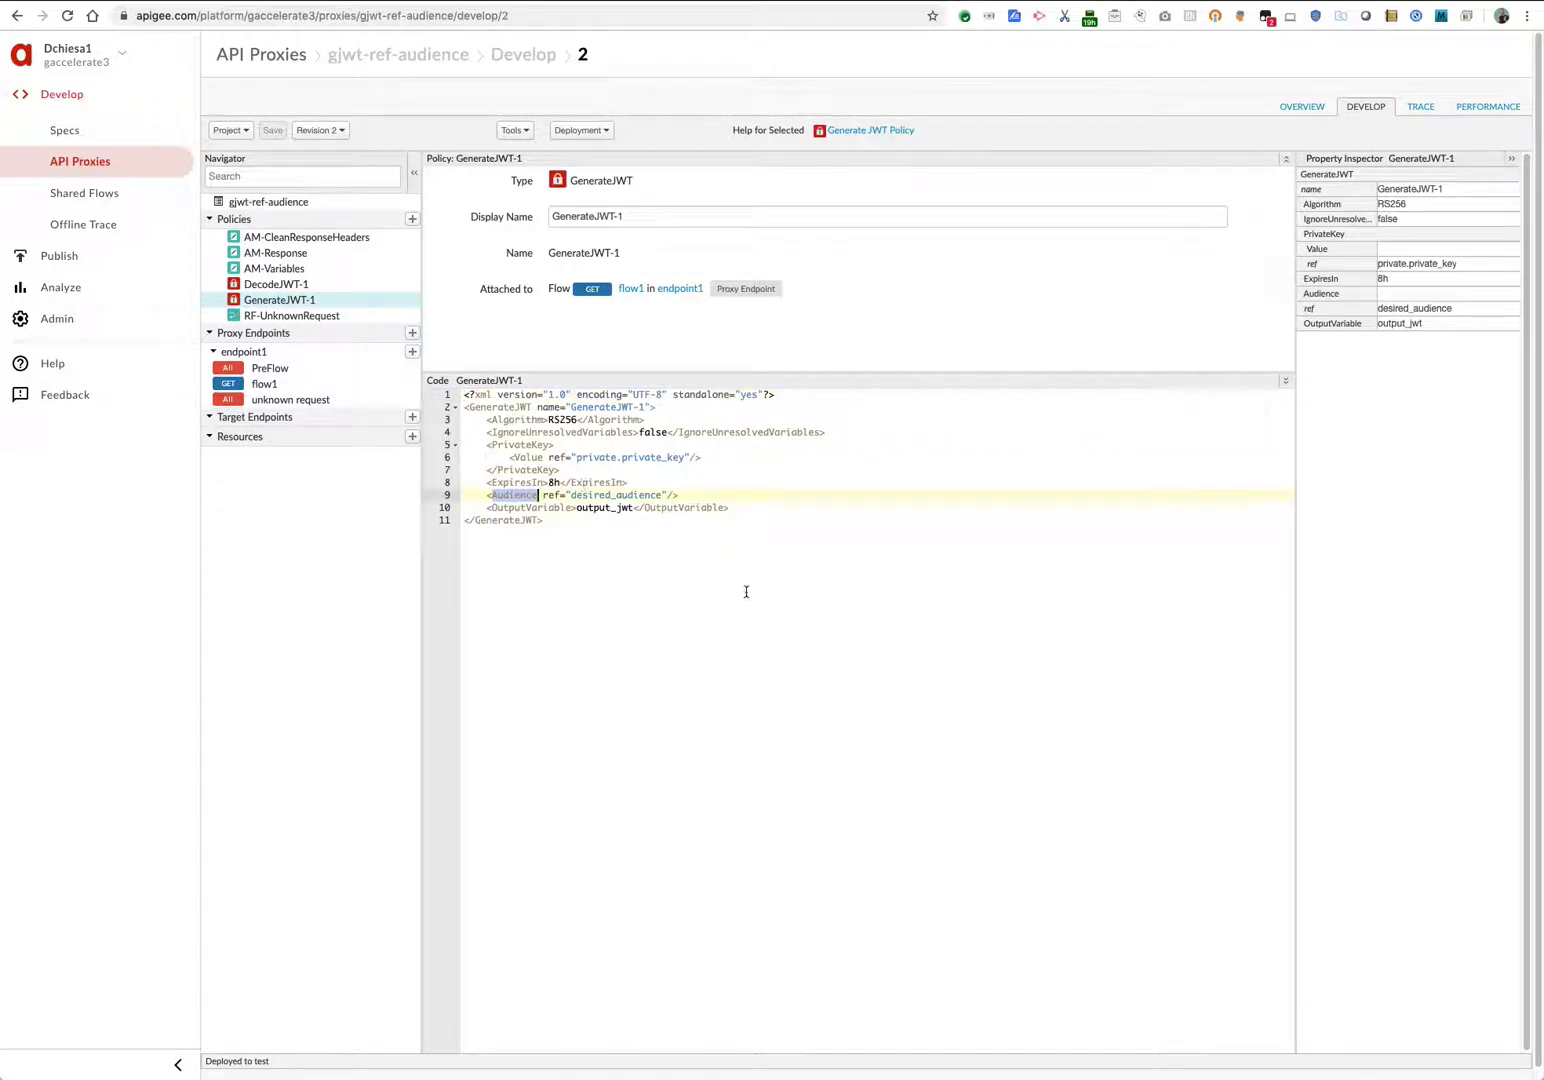